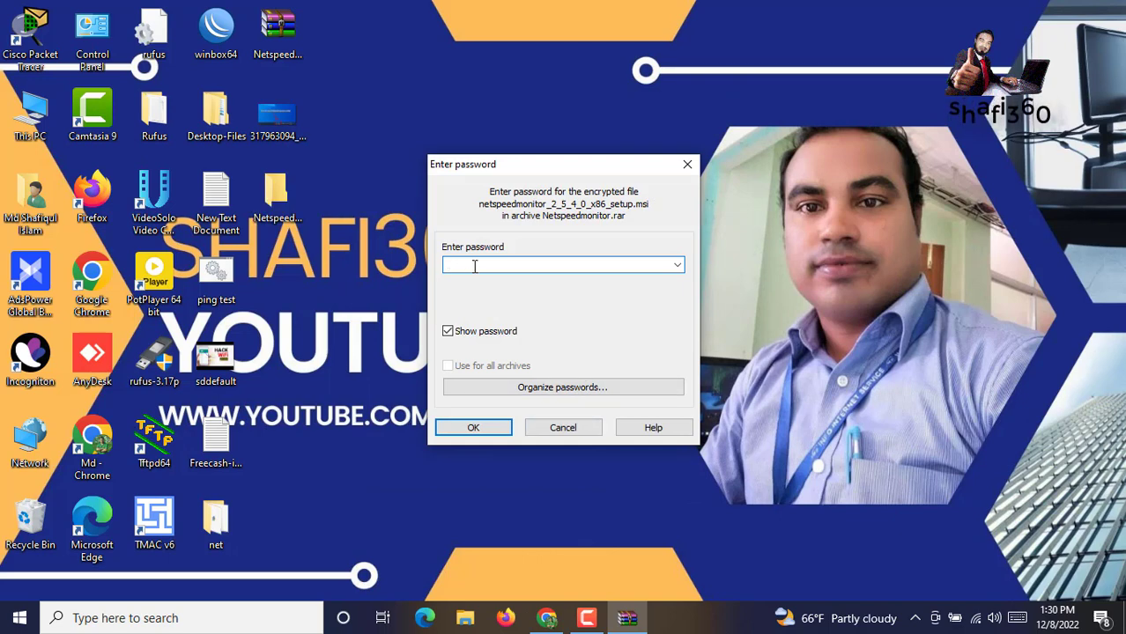
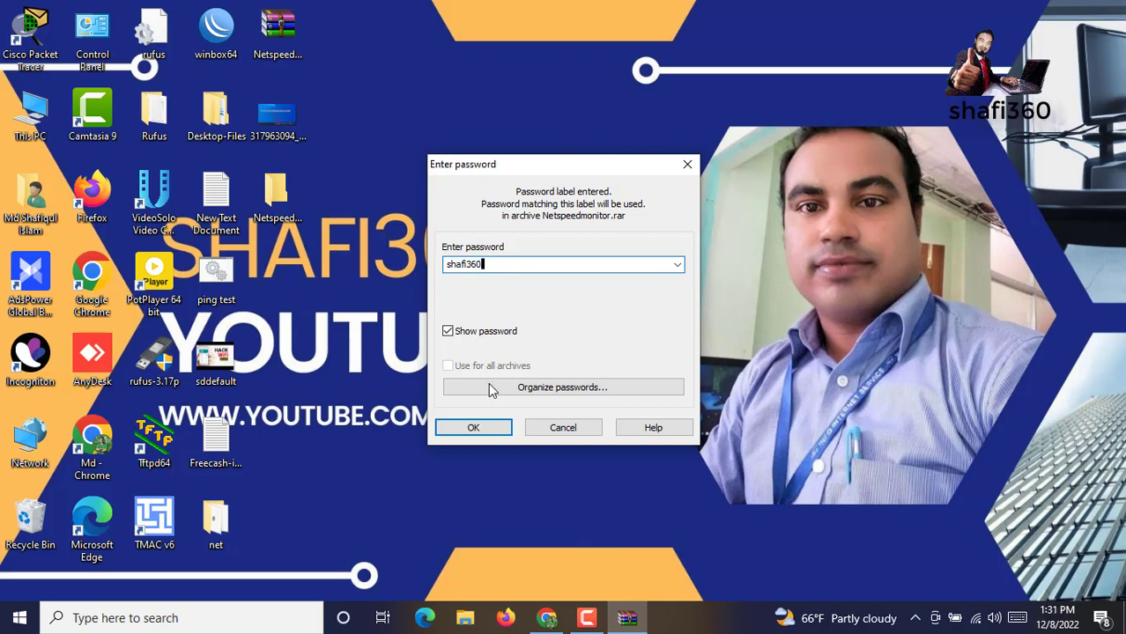
# Enter the archive password and extract the Netspeedmonitor files to a desktop folder
pyautogui.click(468, 429)
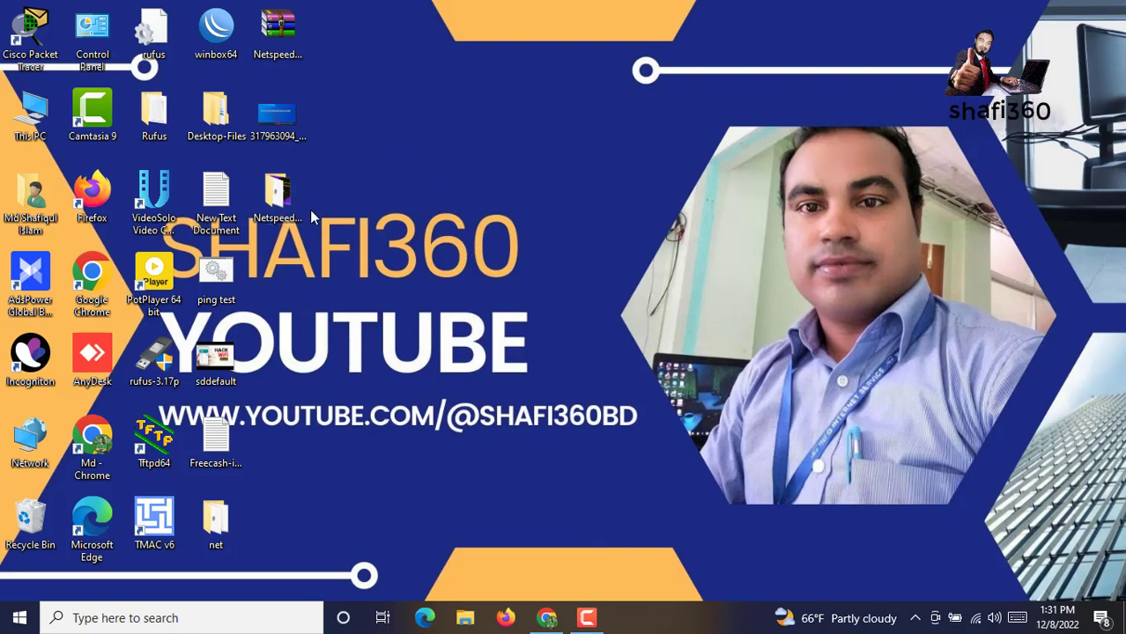
pyautogui.doubleClick(280, 196)
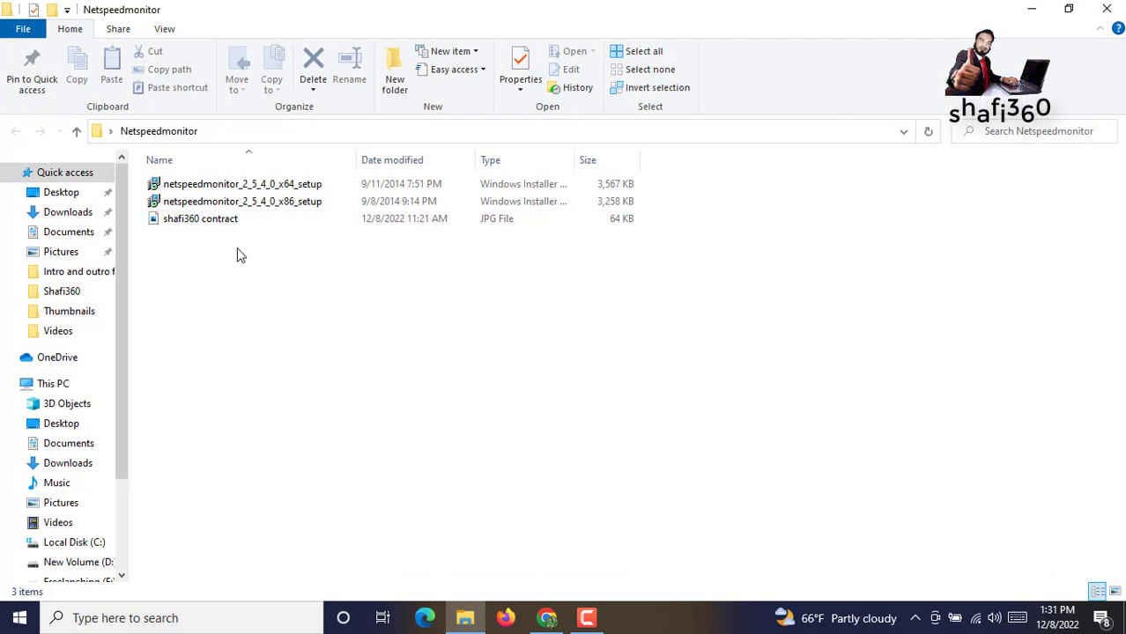
pyautogui.click(286, 187)
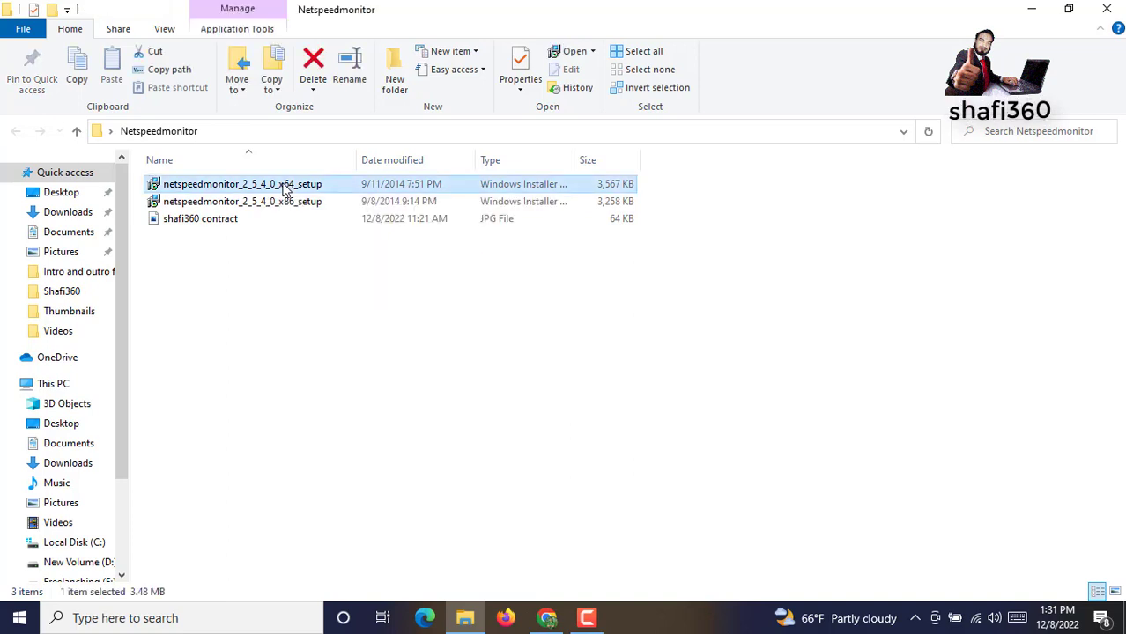
pyautogui.moveTo(291, 202)
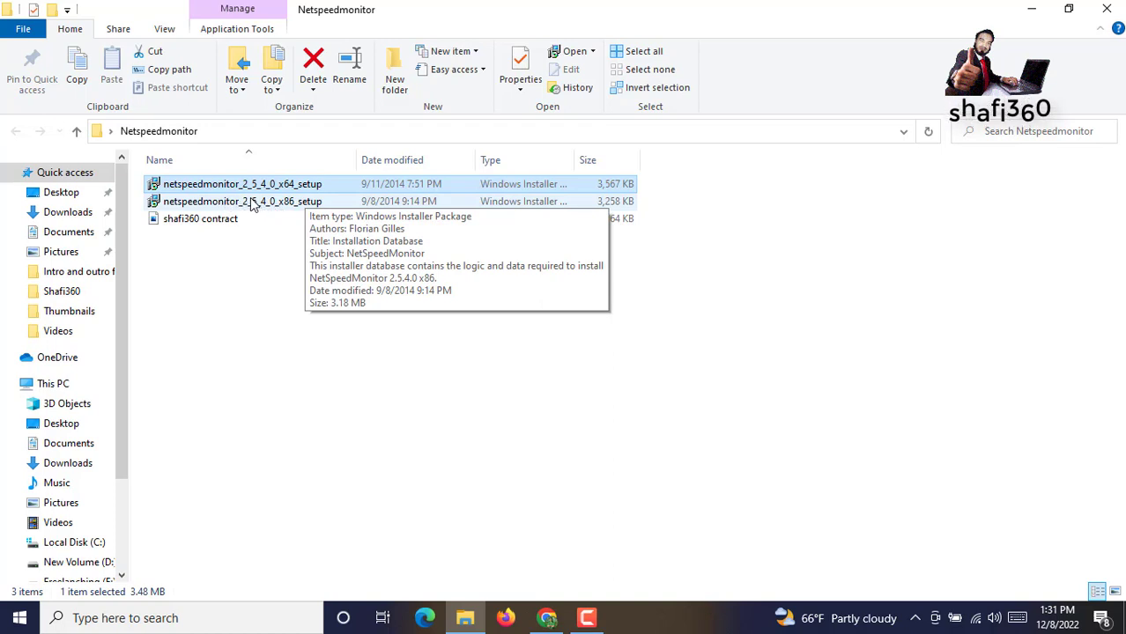
pyautogui.click(255, 202)
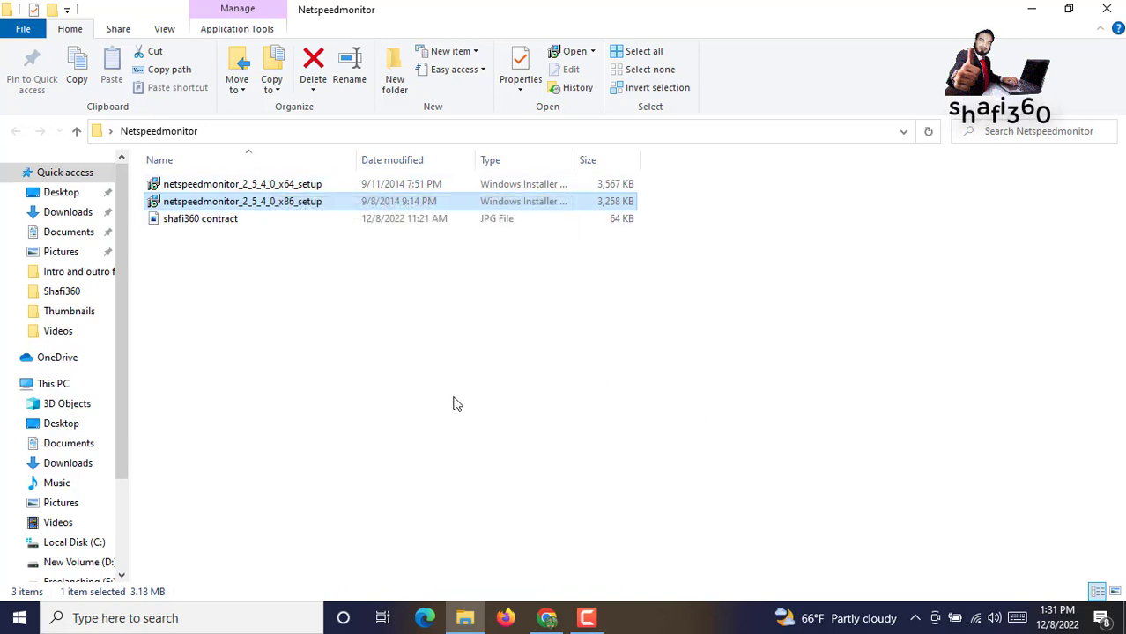
pyautogui.rightClick(680, 624)
pyautogui.click(731, 499)
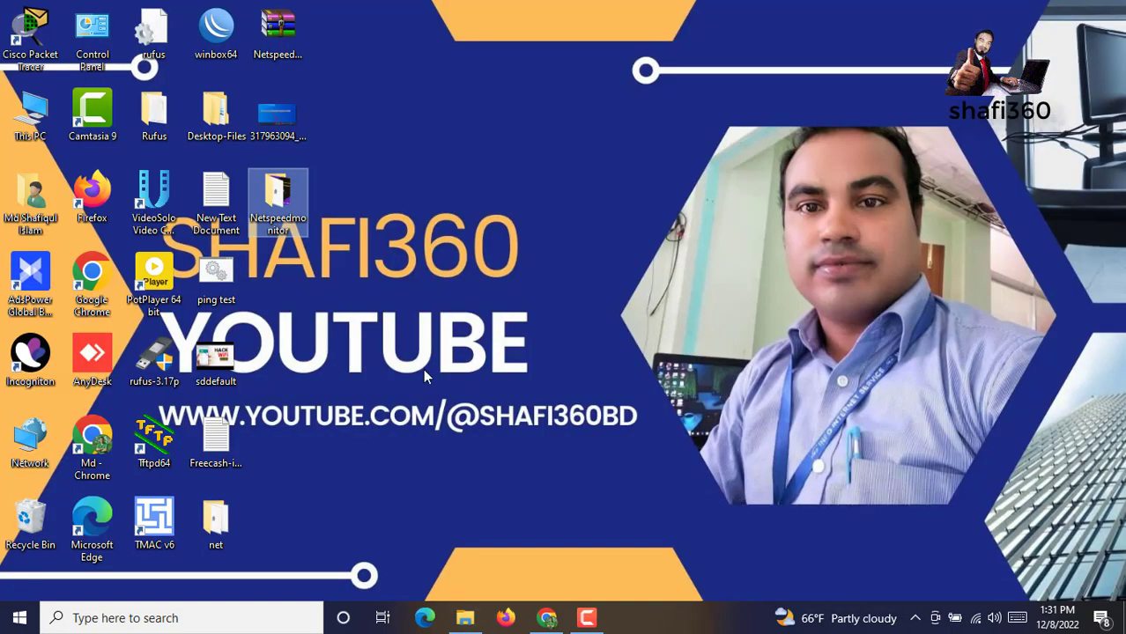
pyautogui.click(32, 107)
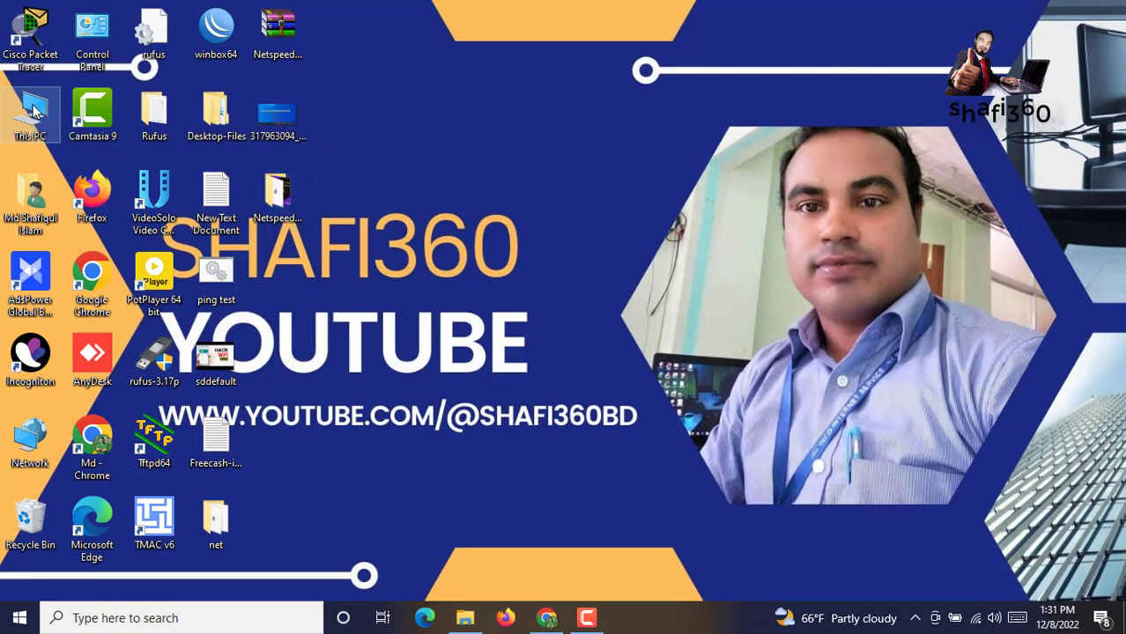
pyautogui.doubleClick(32, 108)
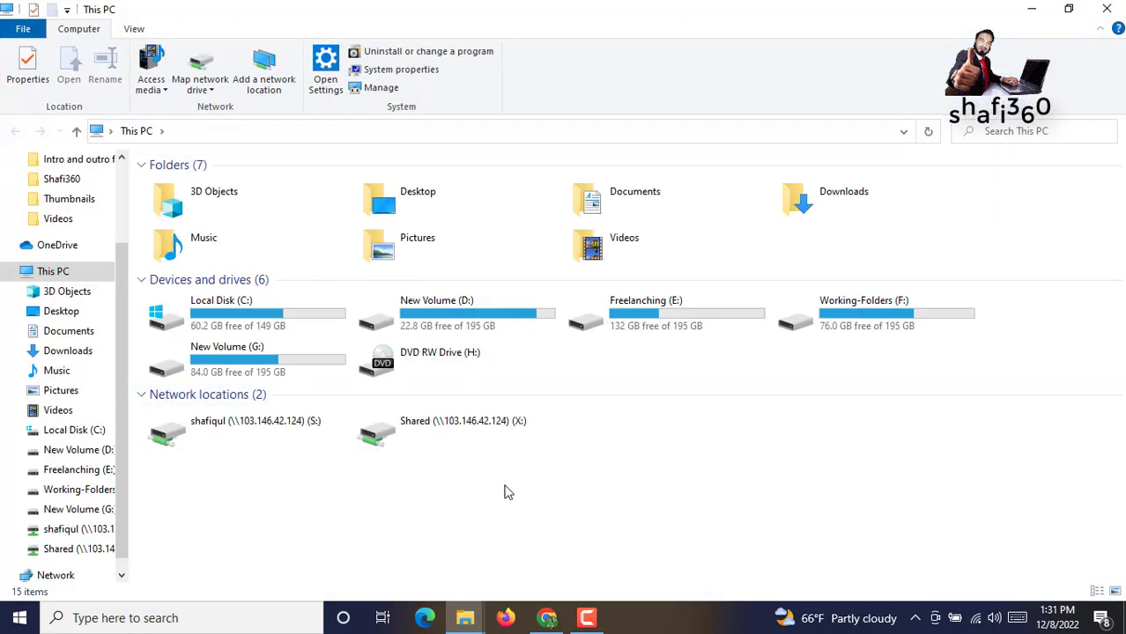
pyautogui.rightClick(507, 491)
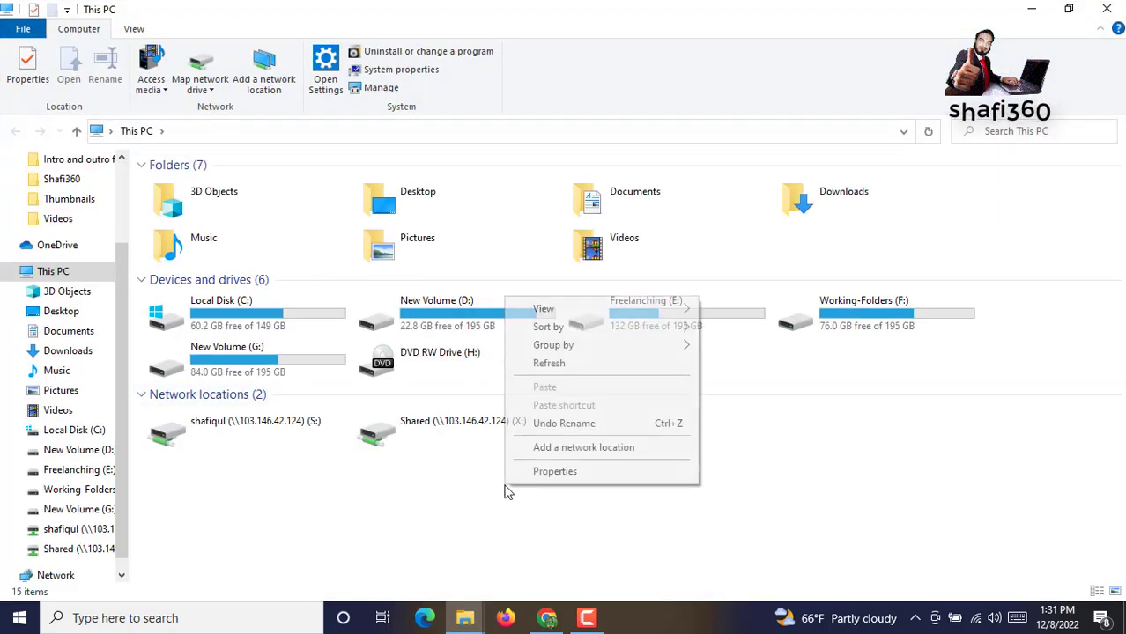
pyautogui.click(557, 476)
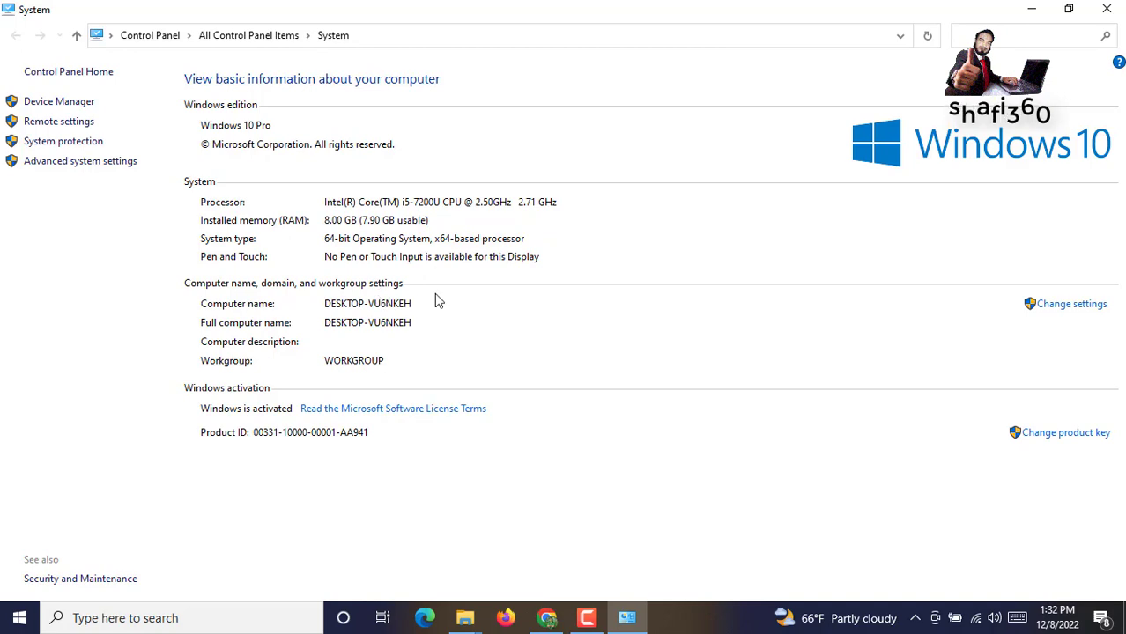
pyautogui.click(1108, 8)
# Return to the desktop, open the Netspeedmonitor folder and select the x64 setup file
pyautogui.click(1108, 7)
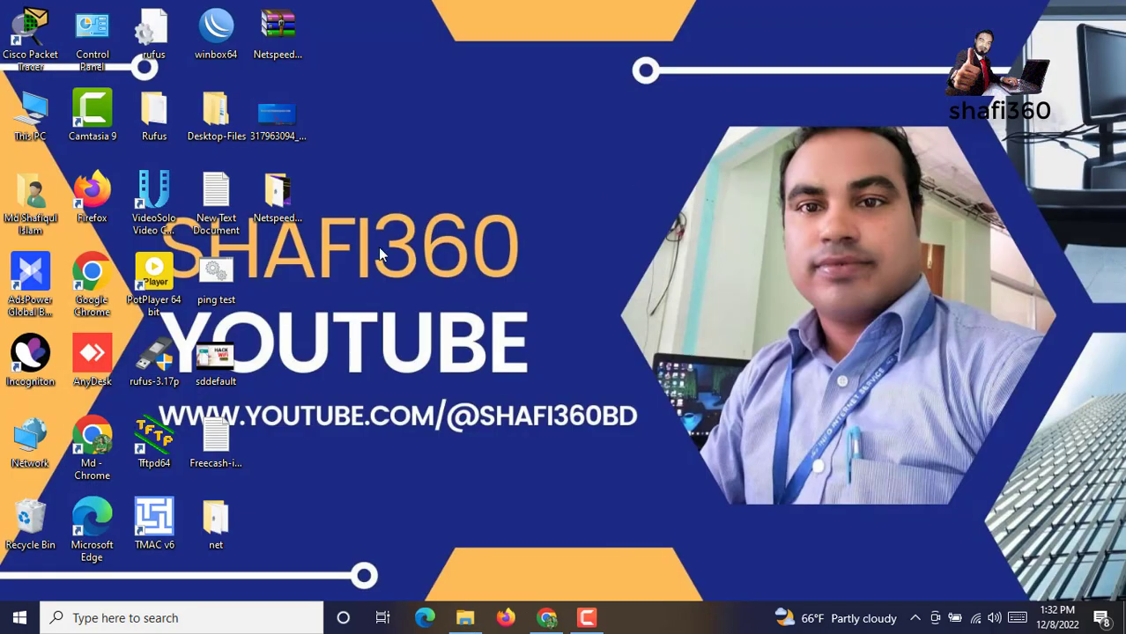
pyautogui.doubleClick(290, 203)
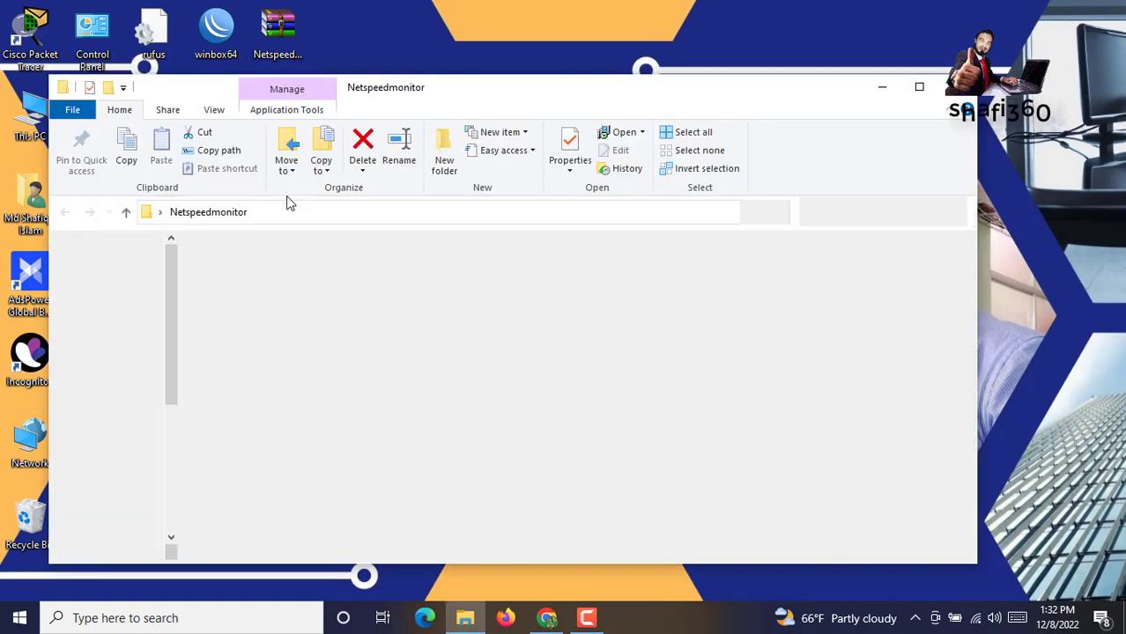
pyautogui.click(414, 282)
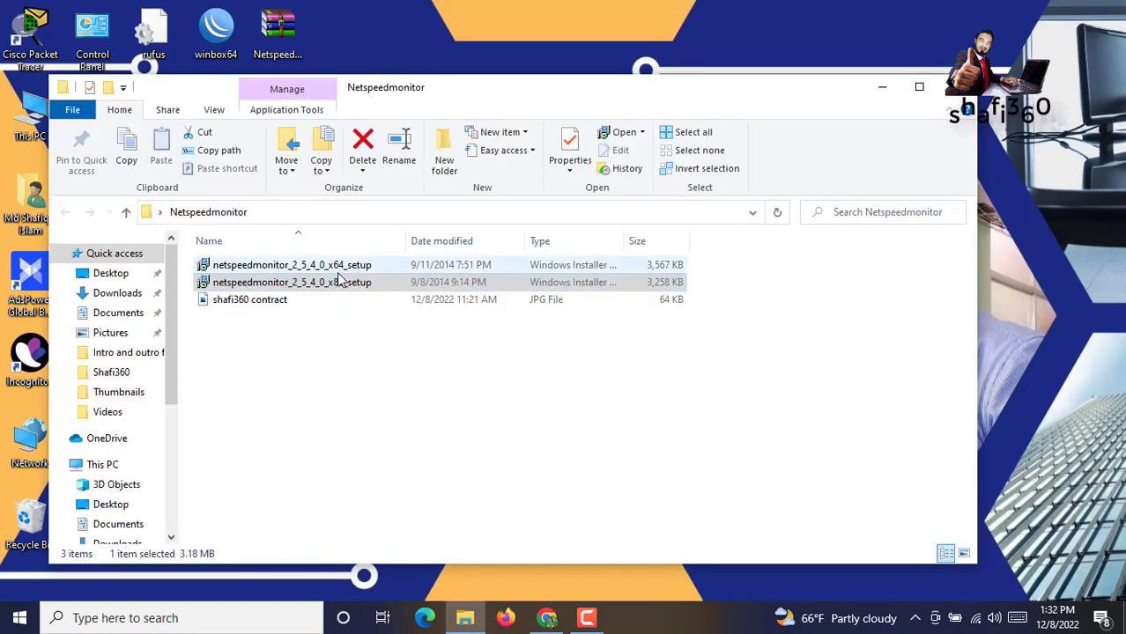
pyautogui.click(318, 266)
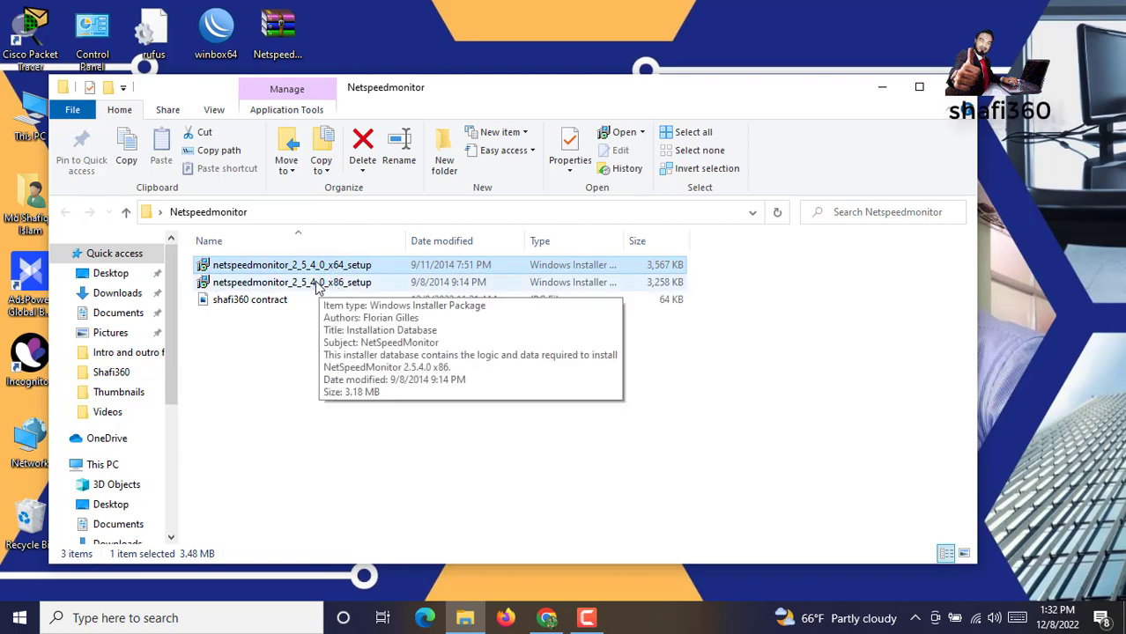
pyautogui.click(318, 286)
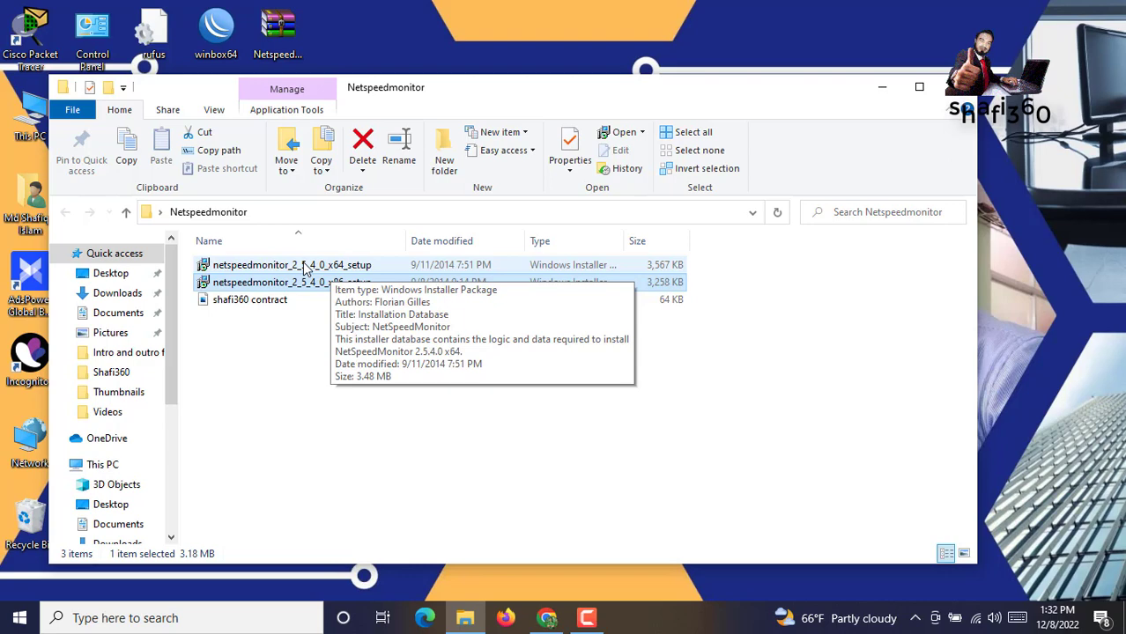
pyautogui.click(306, 268)
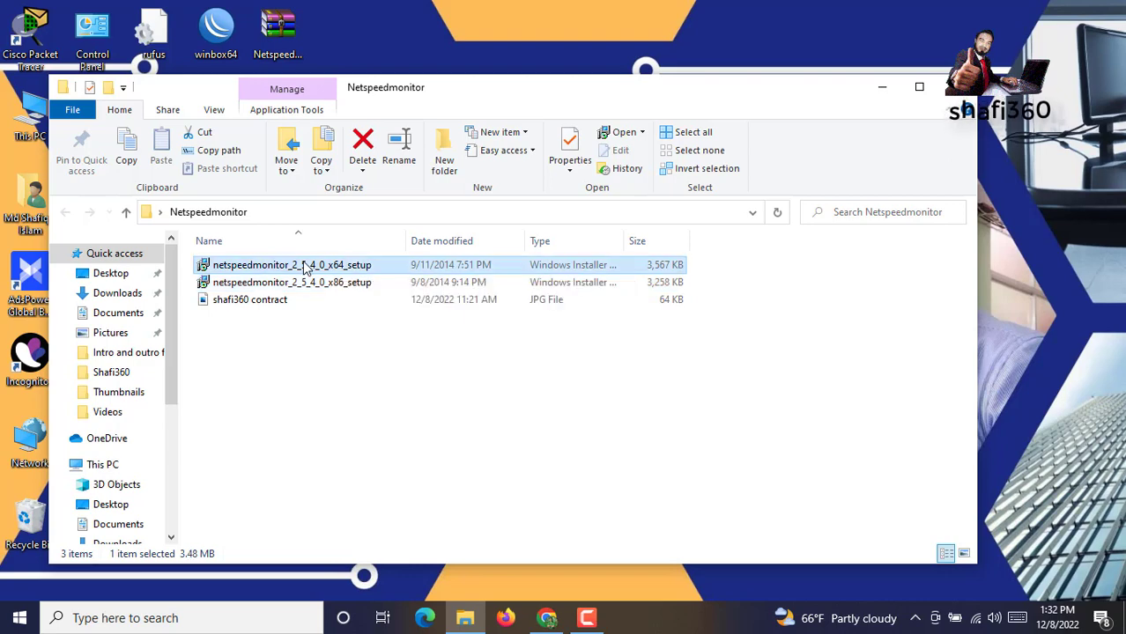
# Enable compatibility mode for all users in the x64 setup file's Properties
pyautogui.rightClick(306, 269)
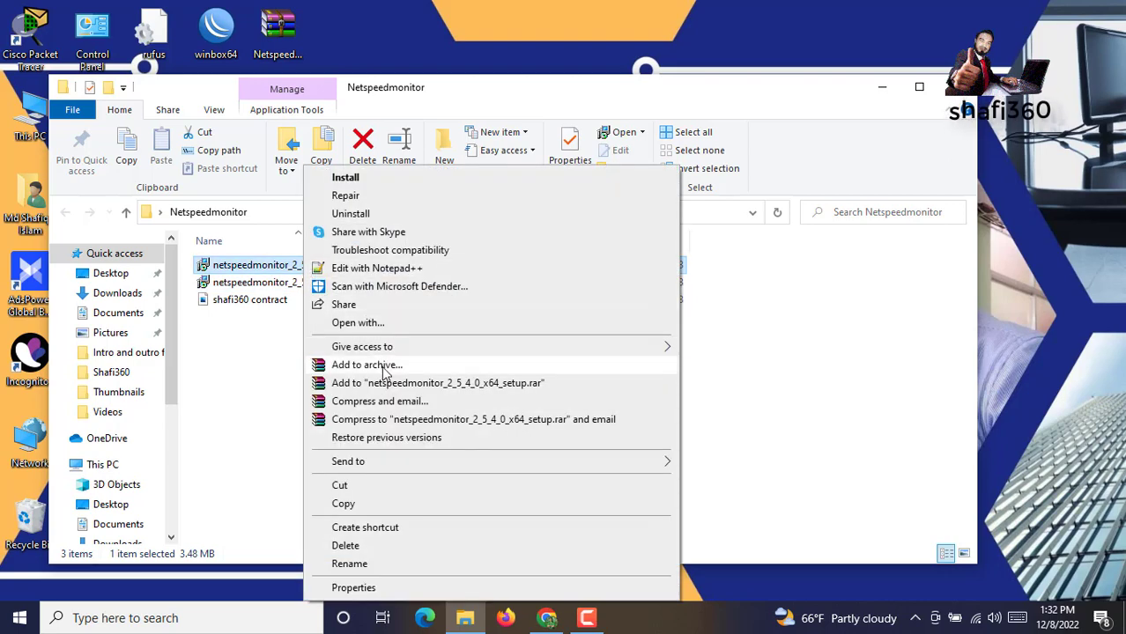
pyautogui.click(353, 588)
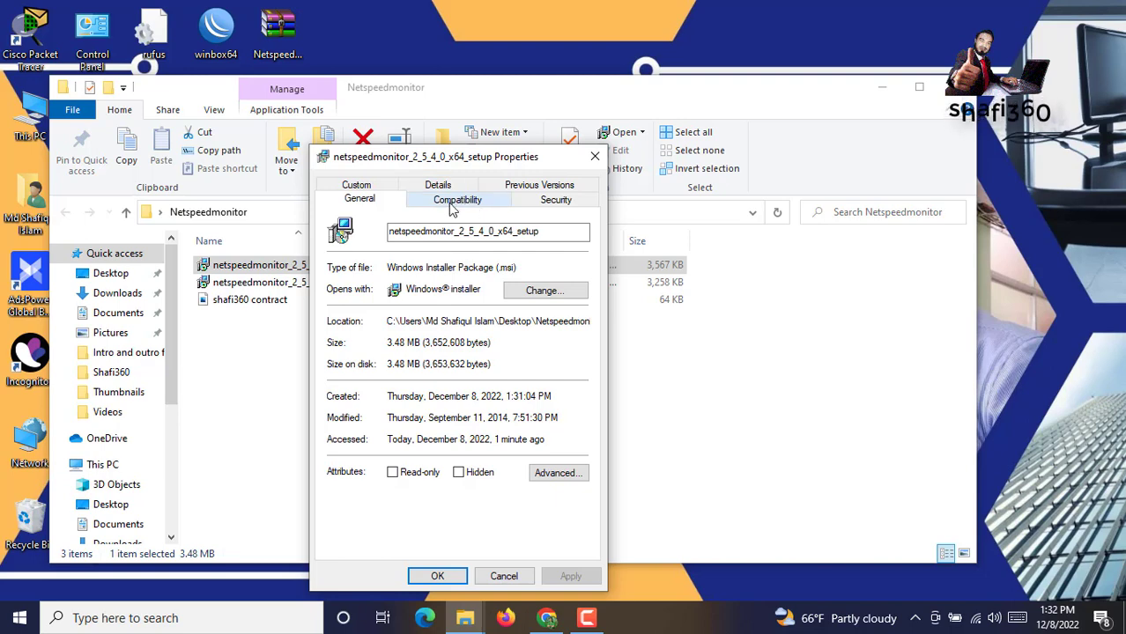
pyautogui.click(445, 203)
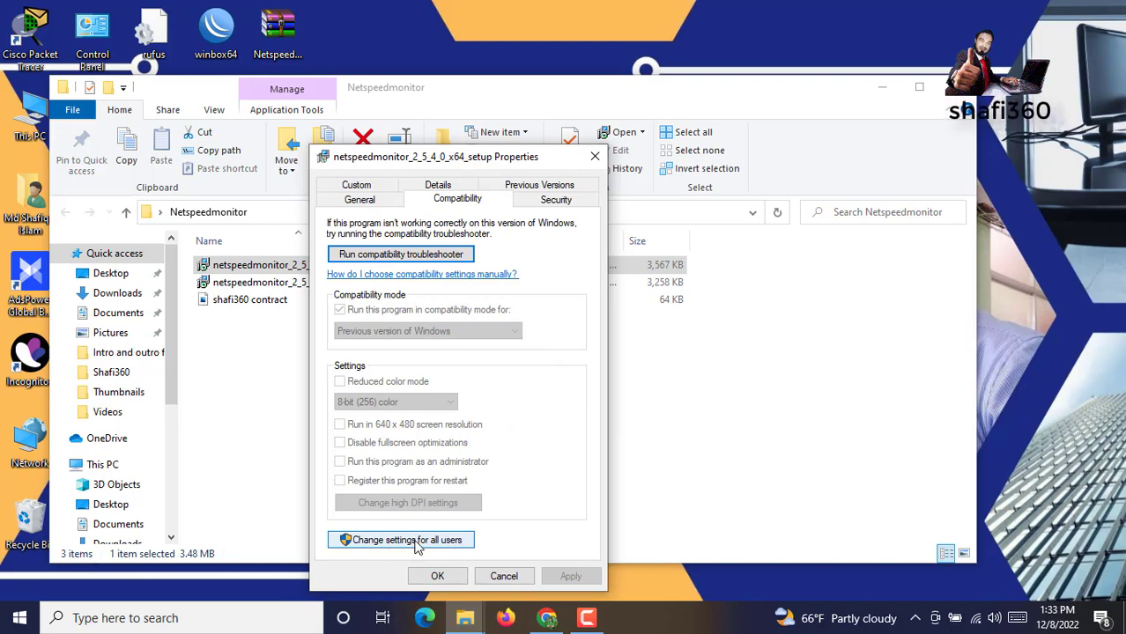
pyautogui.click(418, 542)
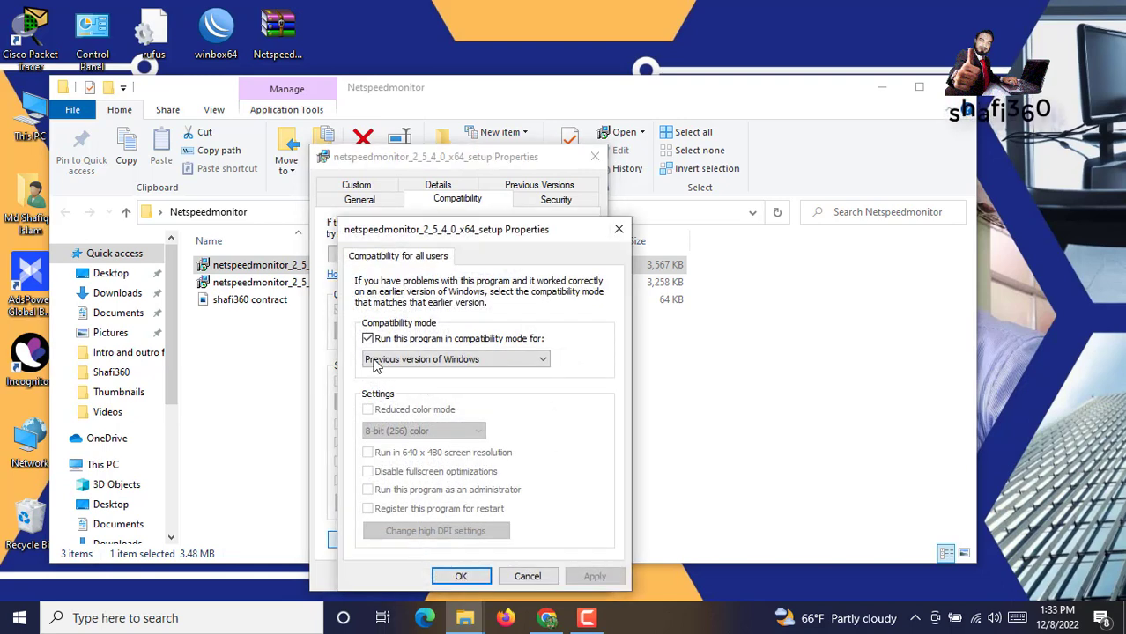
pyautogui.click(367, 340)
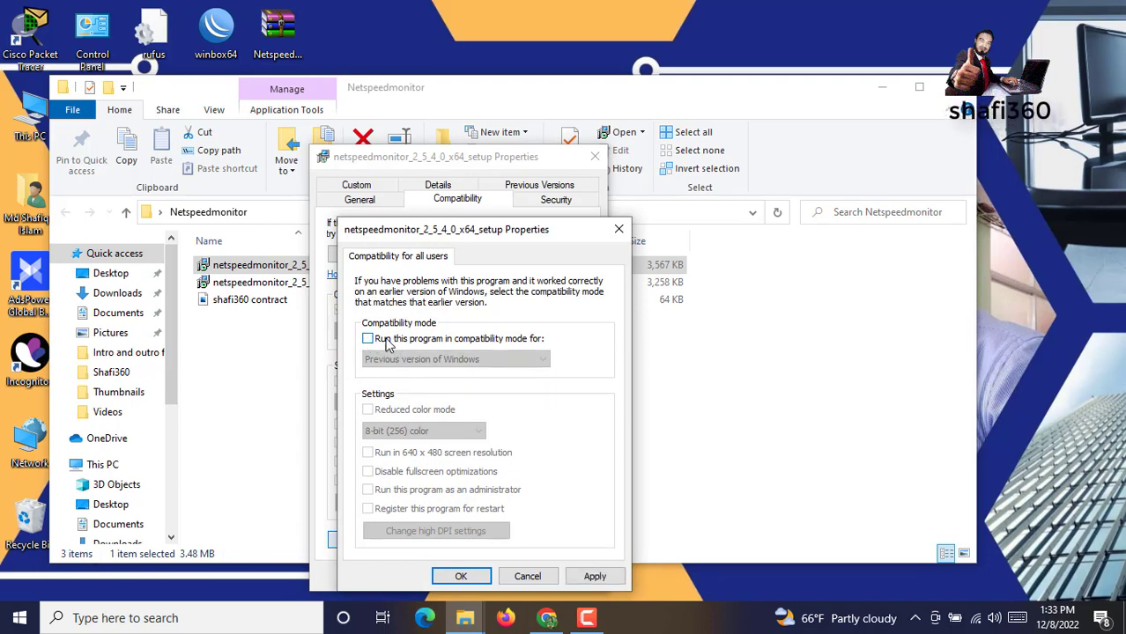
pyautogui.click(368, 341)
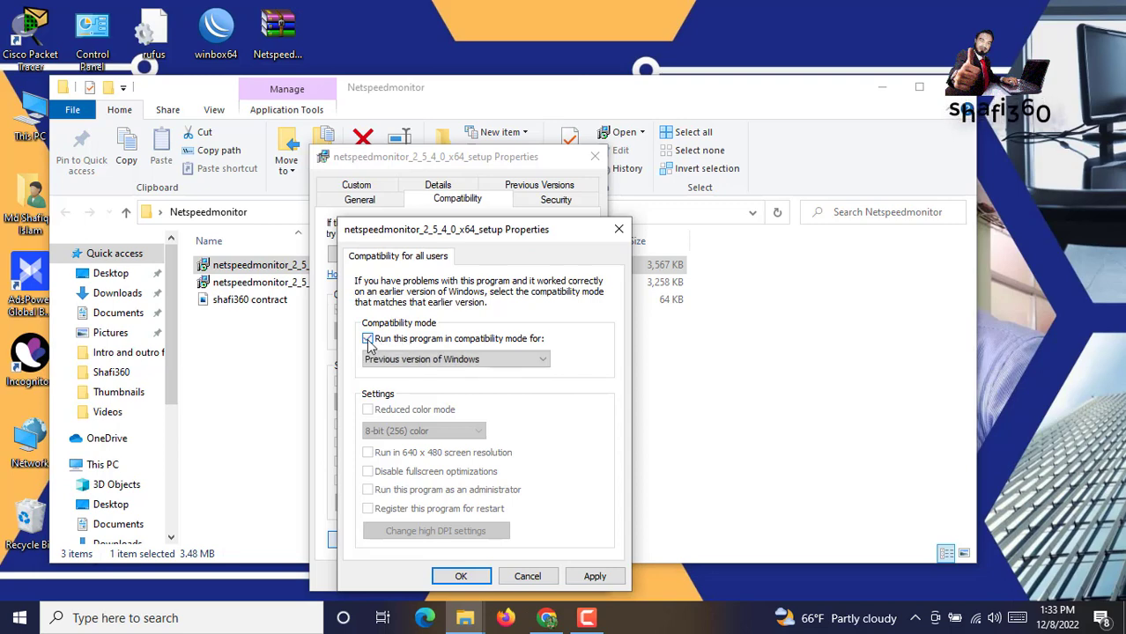
# Save the compatibility settings and launch the x64 NetSpeedMonitor installer
pyautogui.click(590, 583)
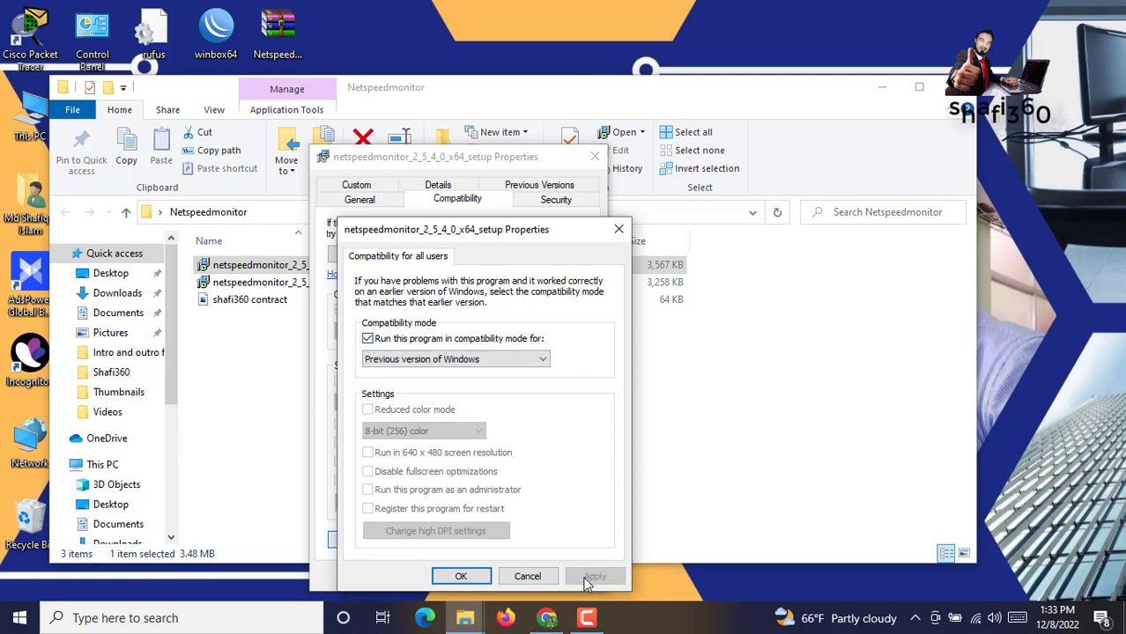
pyautogui.click(455, 578)
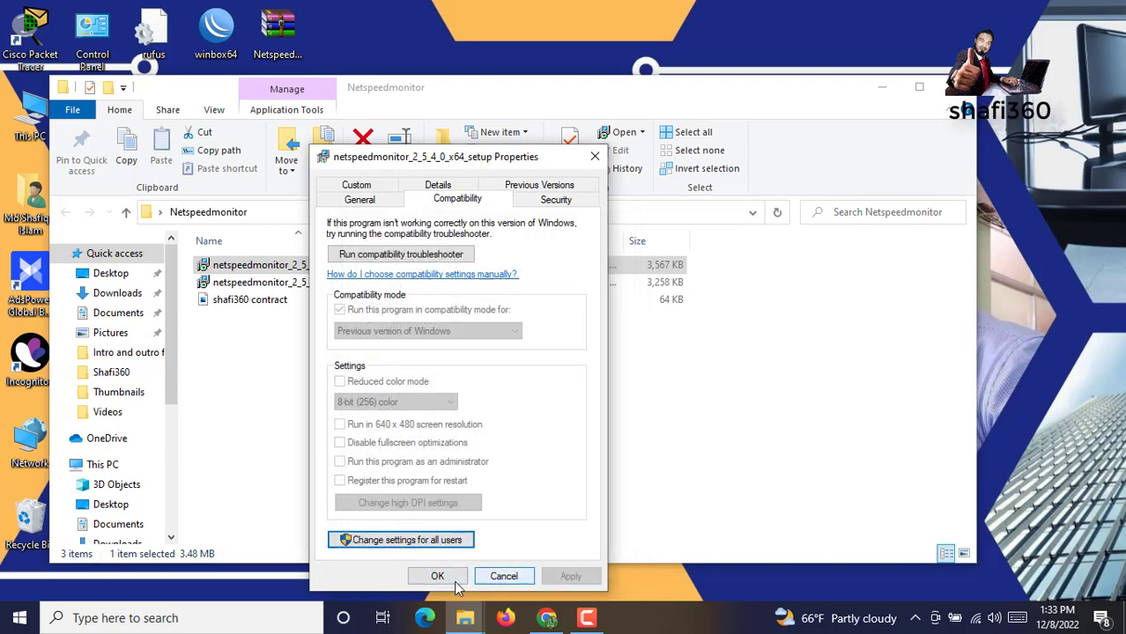
pyautogui.click(434, 575)
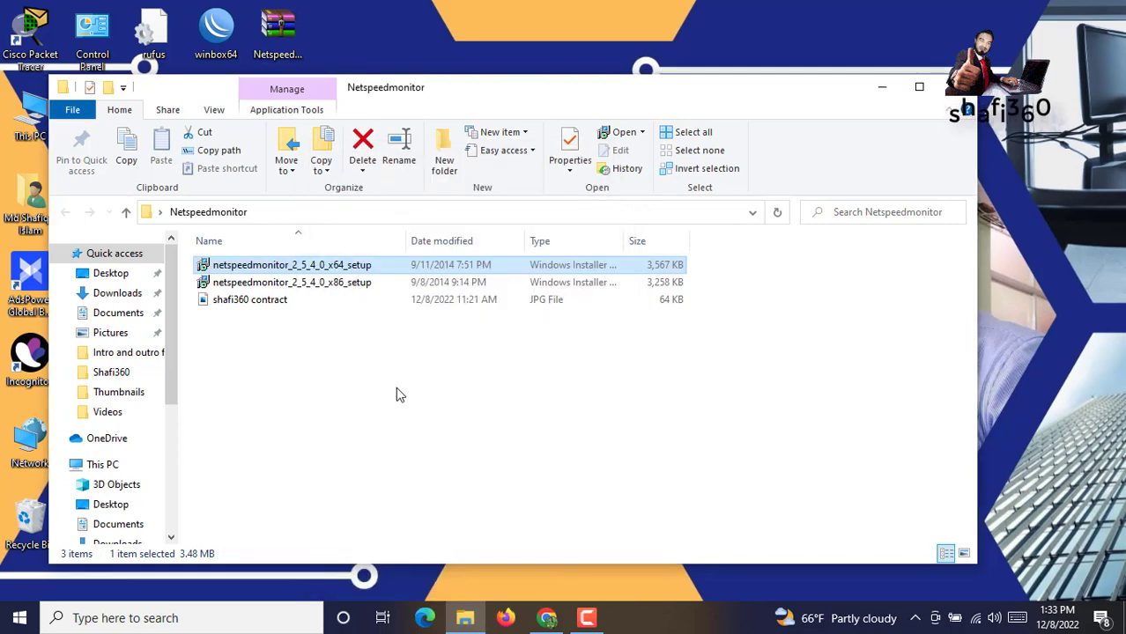
pyautogui.doubleClick(276, 273)
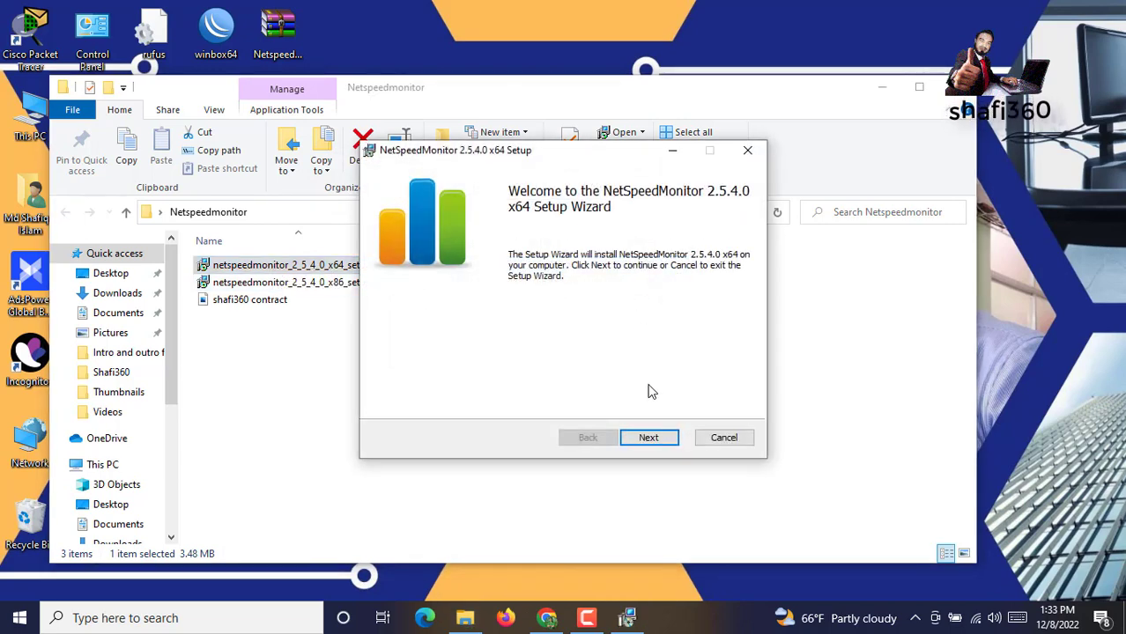
# Install NetSpeedMonitor 2.5.4.0 x64 with the license accepted and default location, then finish
pyautogui.click(649, 440)
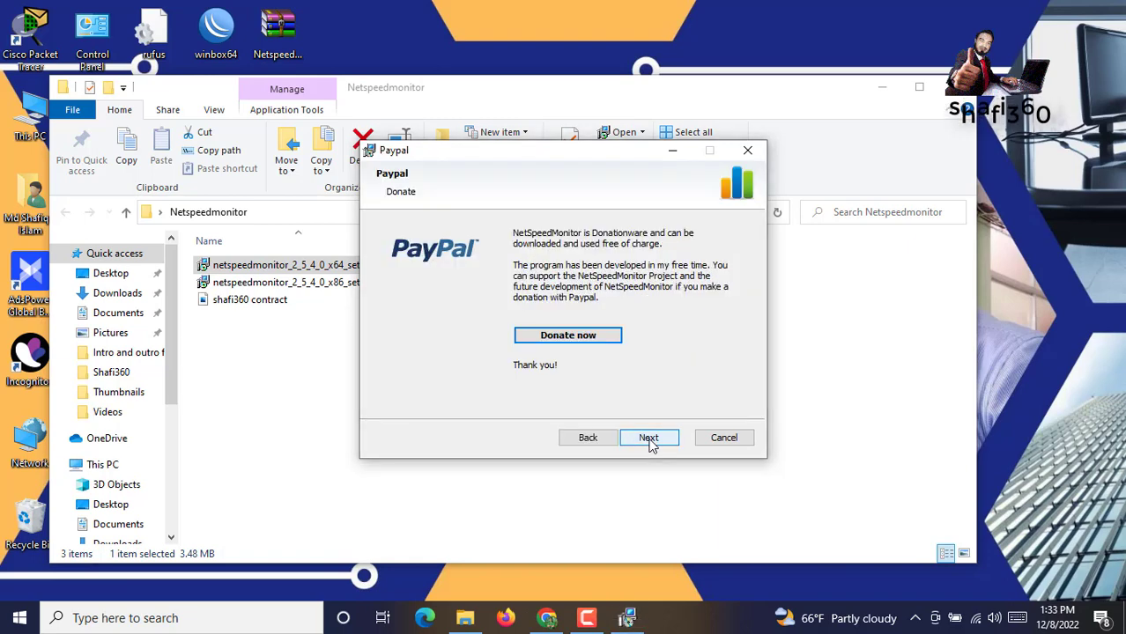
pyautogui.click(649, 438)
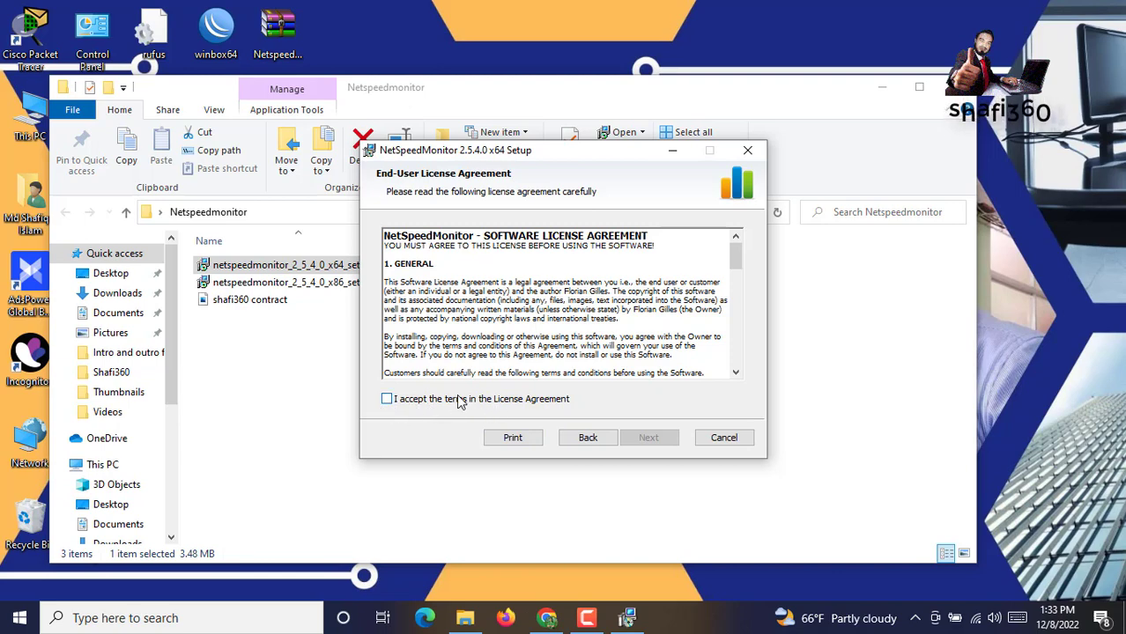
pyautogui.click(455, 402)
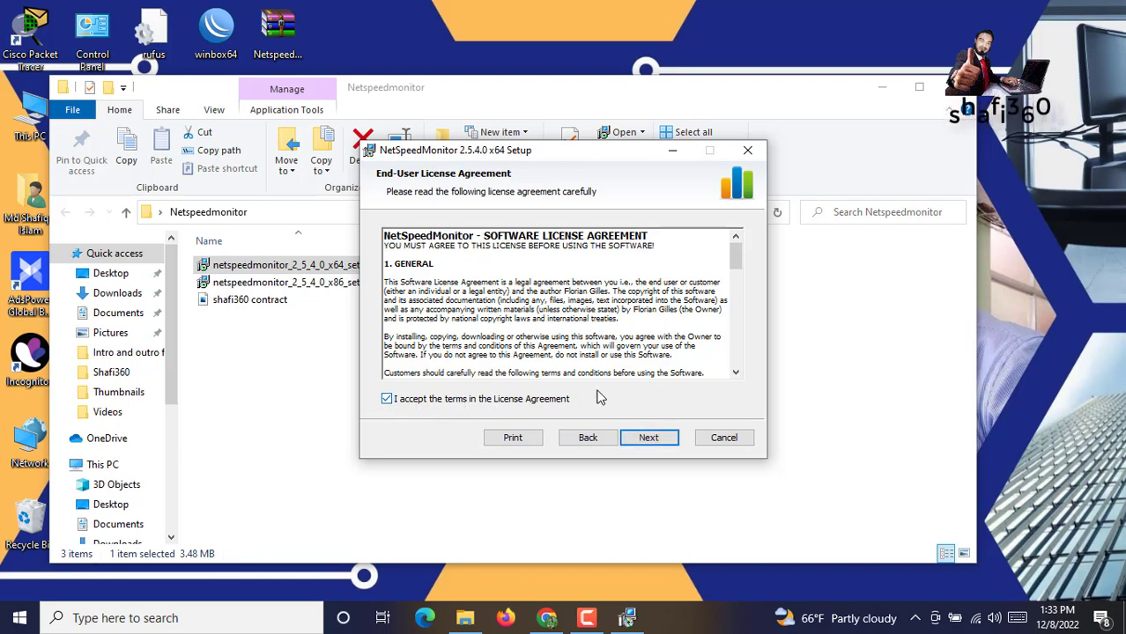
pyautogui.click(667, 443)
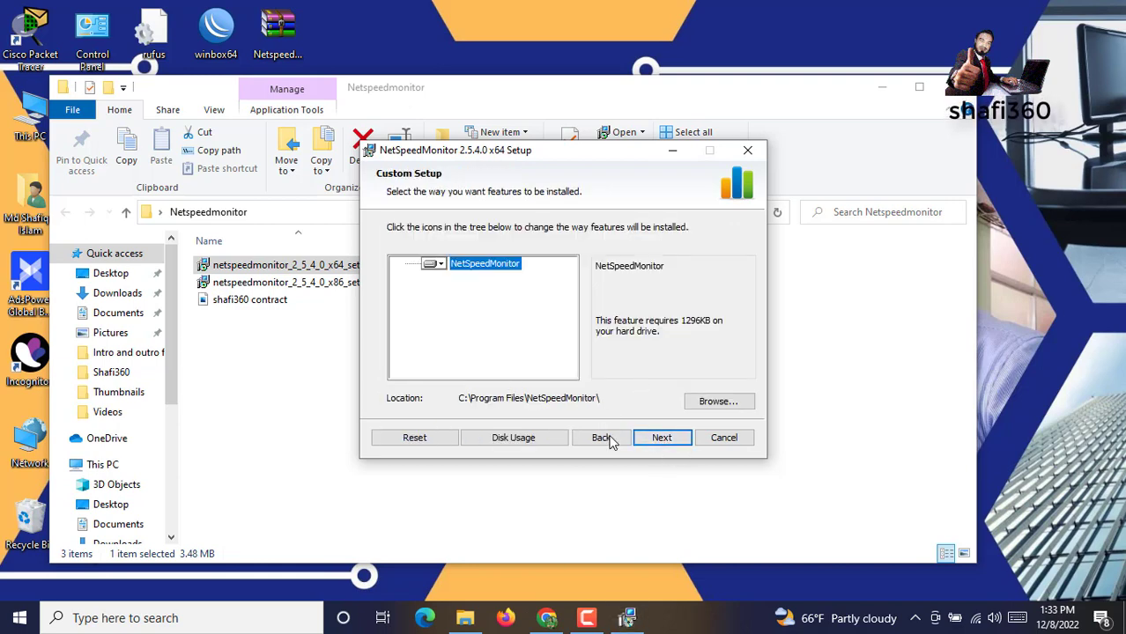
pyautogui.click(659, 439)
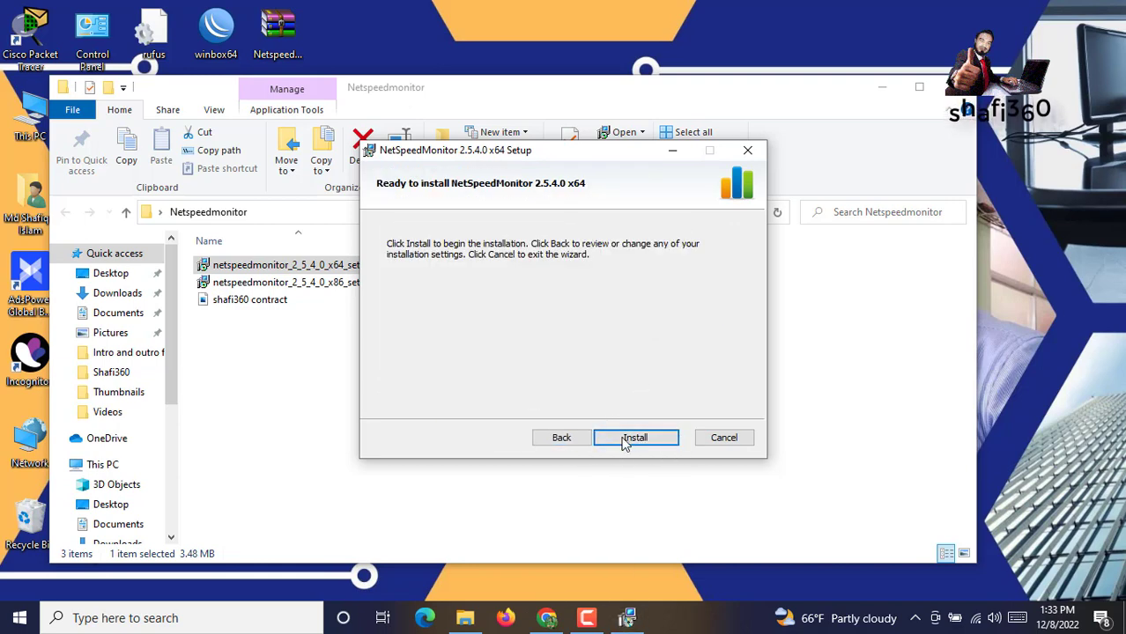
pyautogui.click(627, 439)
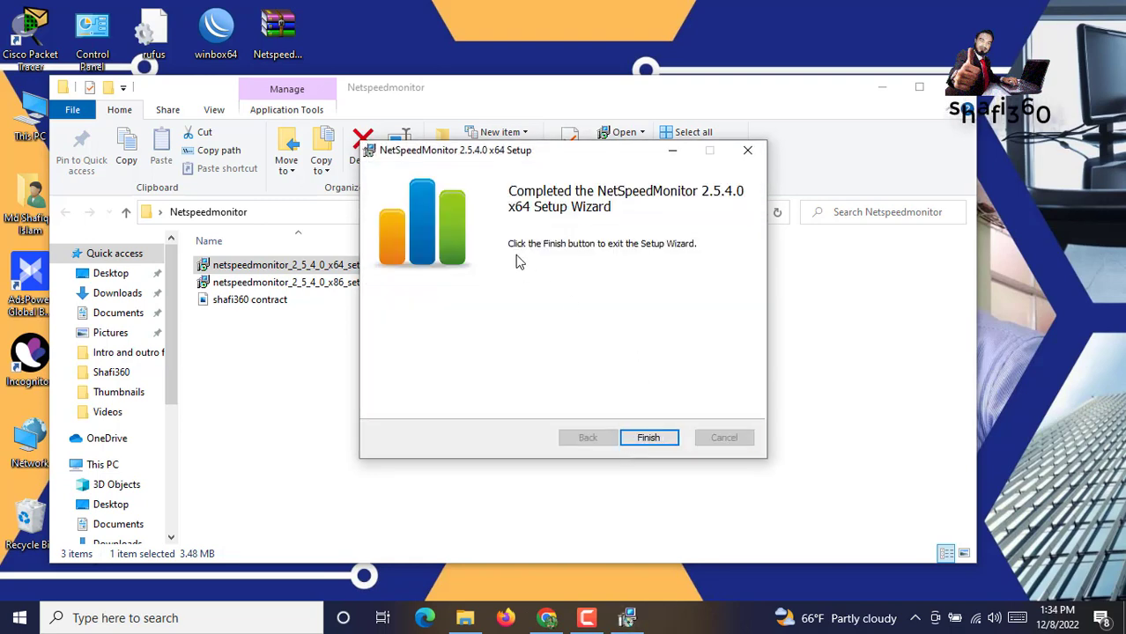
pyautogui.click(650, 438)
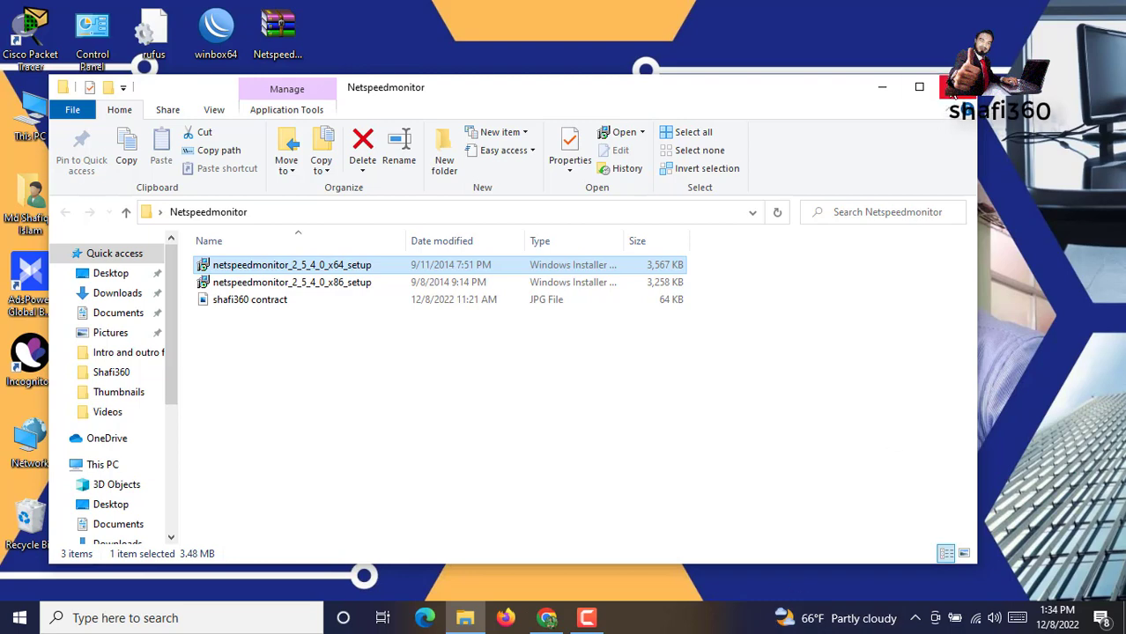
# Close the Netspeedmonitor folder and add the NetSpeedMonitor toolbar to the taskbar
pyautogui.click(957, 86)
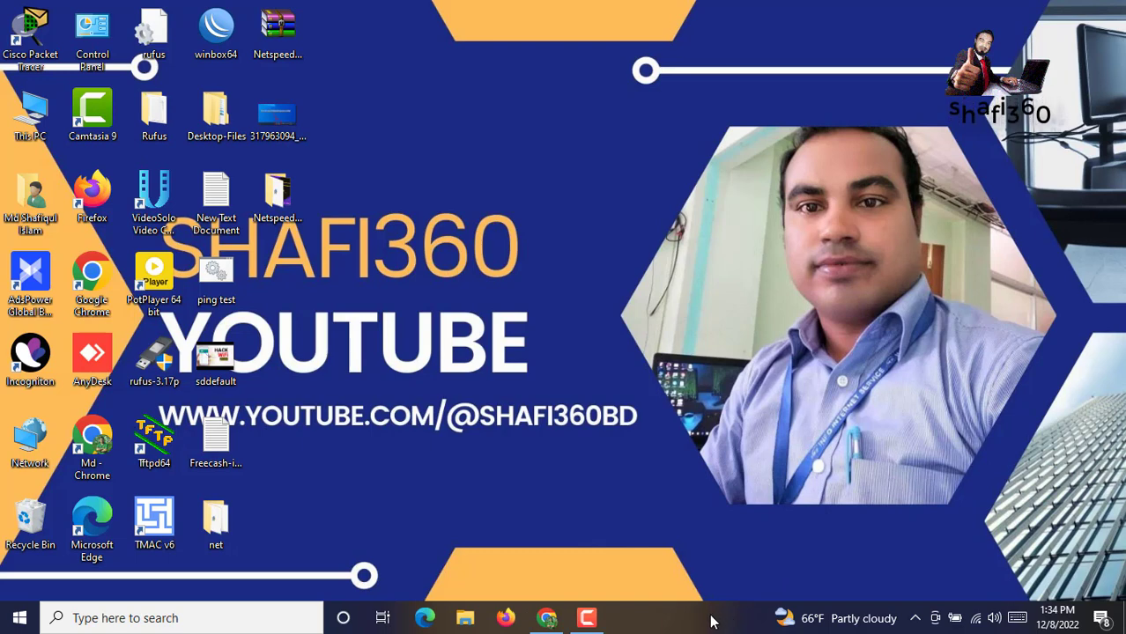
pyautogui.rightClick(712, 621)
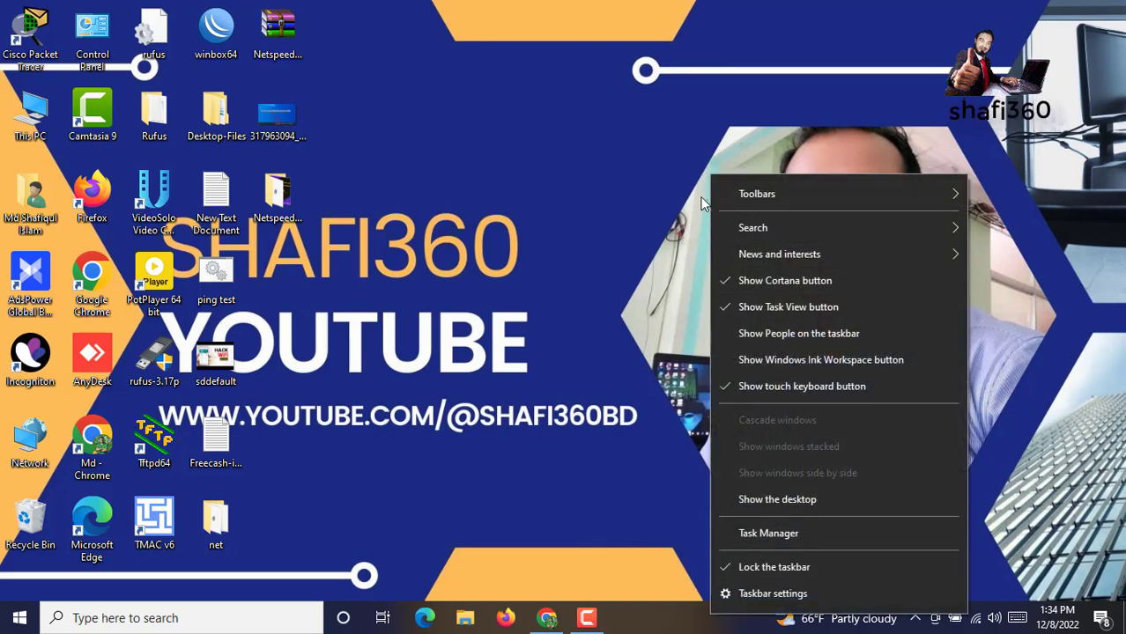
pyautogui.moveTo(744, 196)
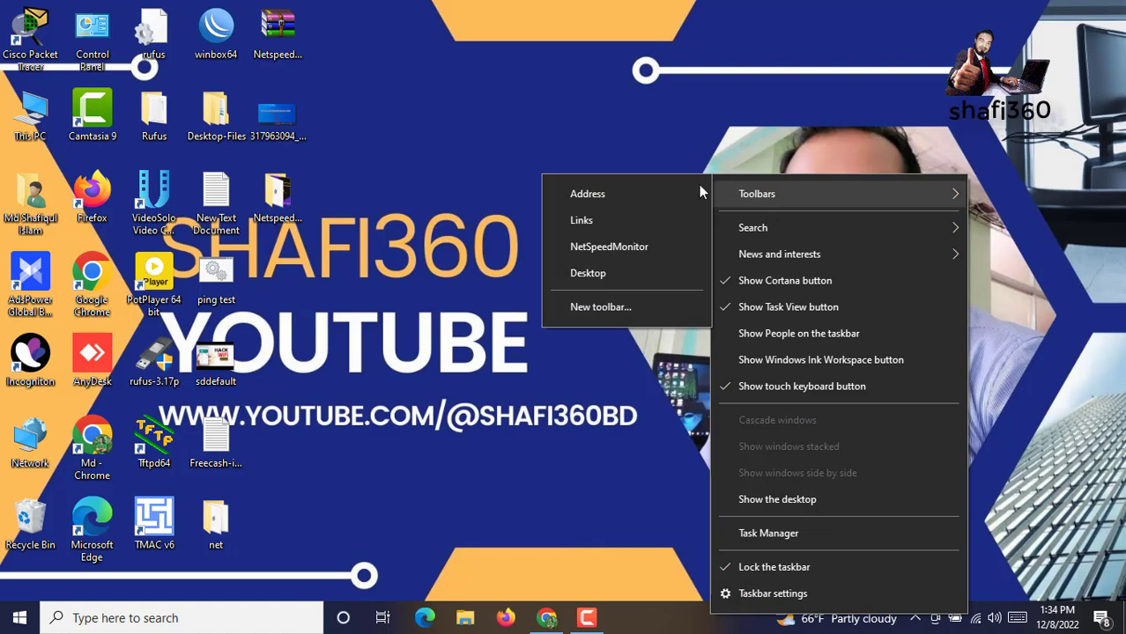
pyautogui.click(592, 246)
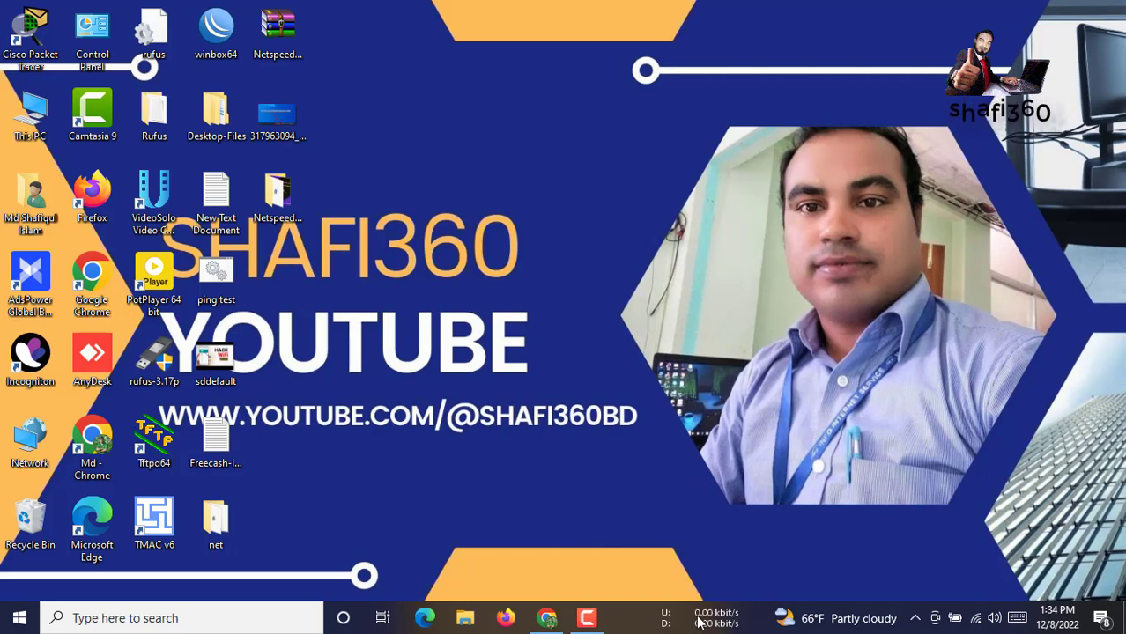
pyautogui.moveTo(712, 621)
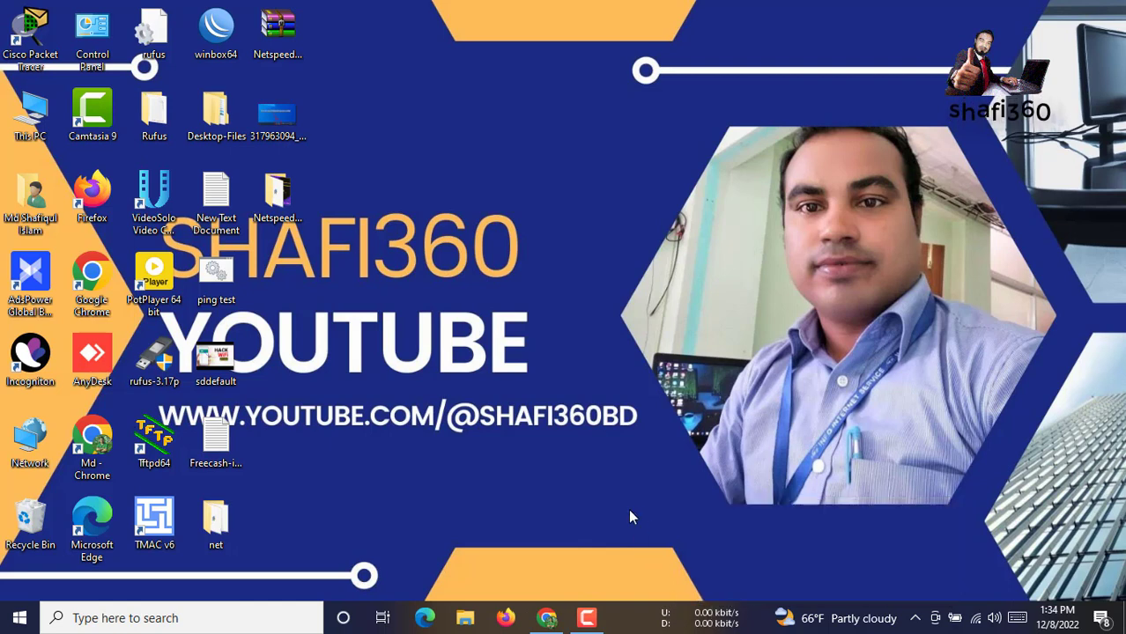
pyautogui.rightClick(706, 627)
# Set NetSpeedMonitor to monitor the Intel(R) Dual Band Wireless-AC 3168 adapter and save
pyautogui.click(765, 547)
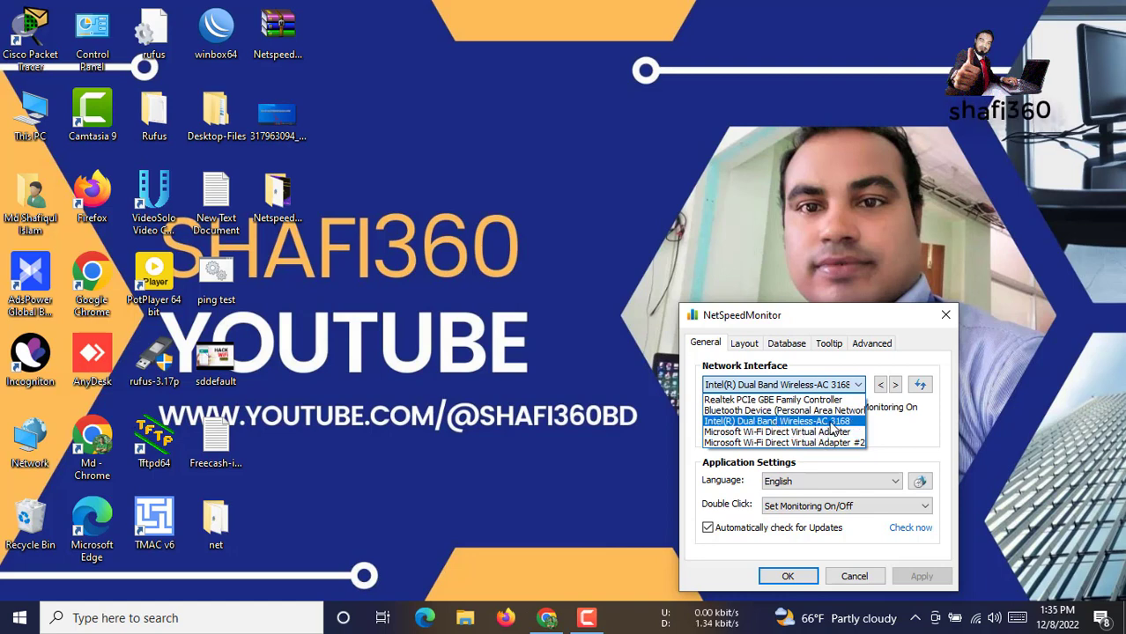
pyautogui.click(826, 424)
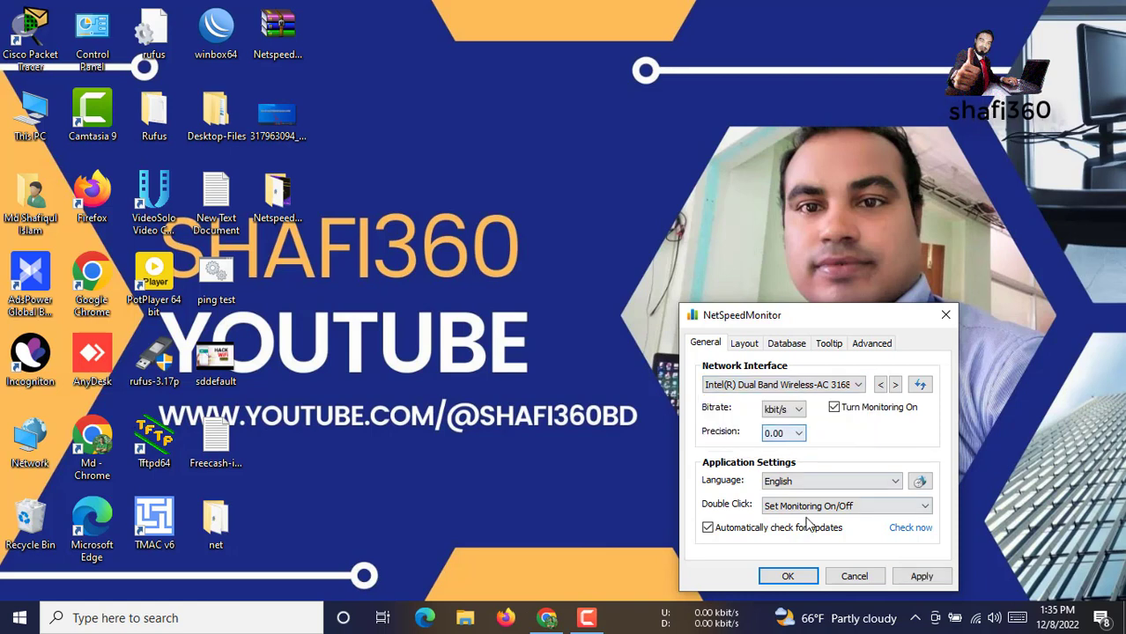
pyautogui.click(787, 576)
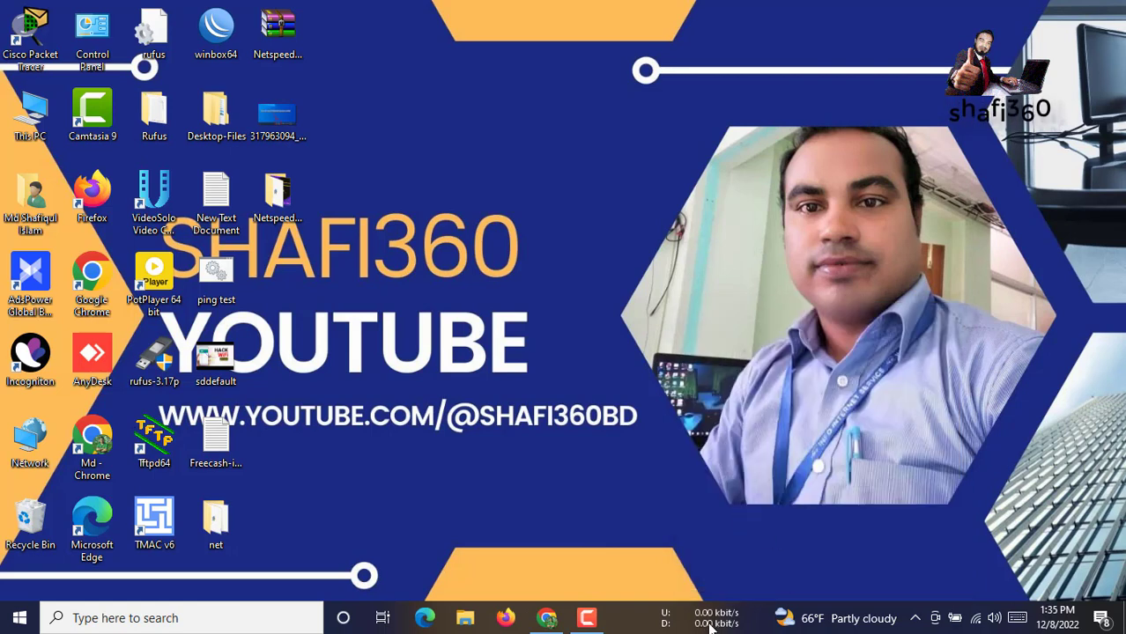
# Open youtube.com in a new Chrome tab
pyautogui.click(549, 617)
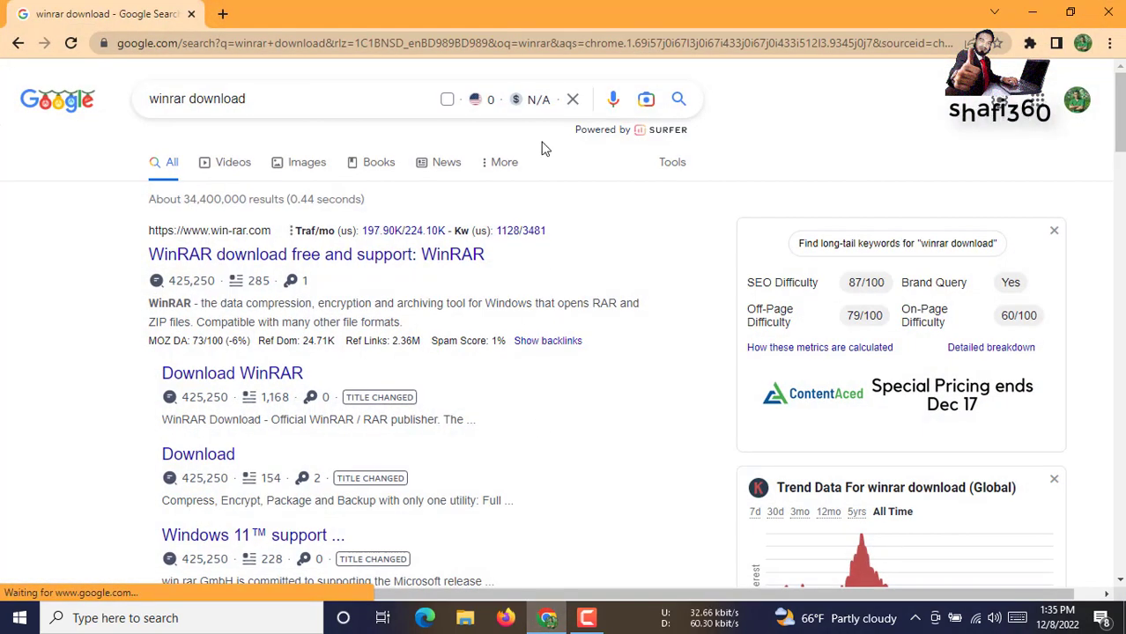
pyautogui.click(223, 15)
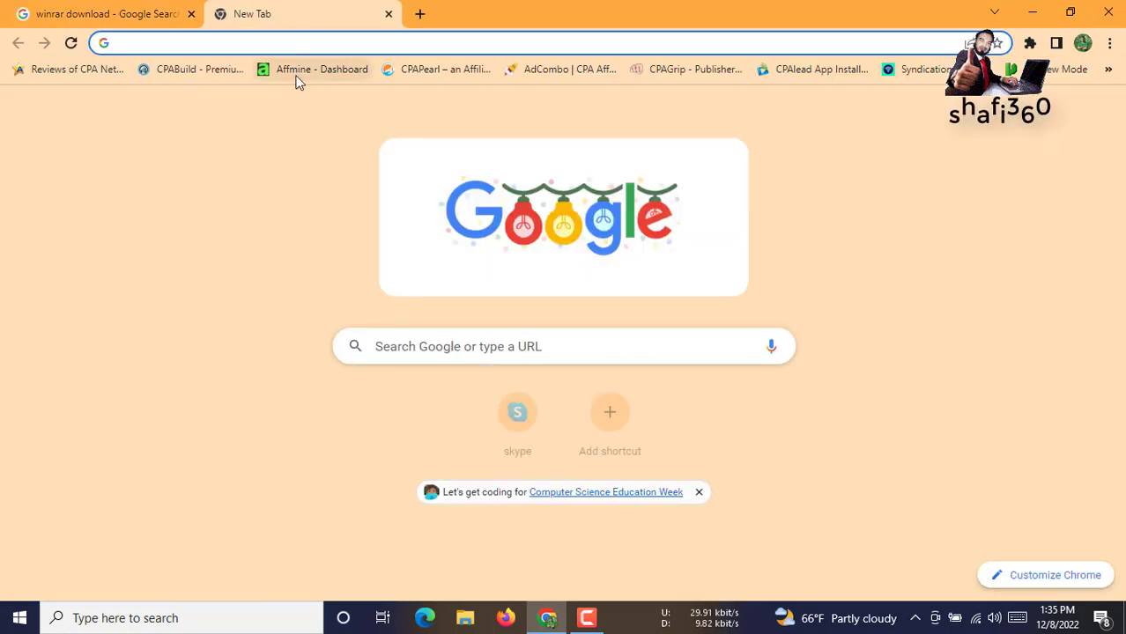
pyautogui.write('y')
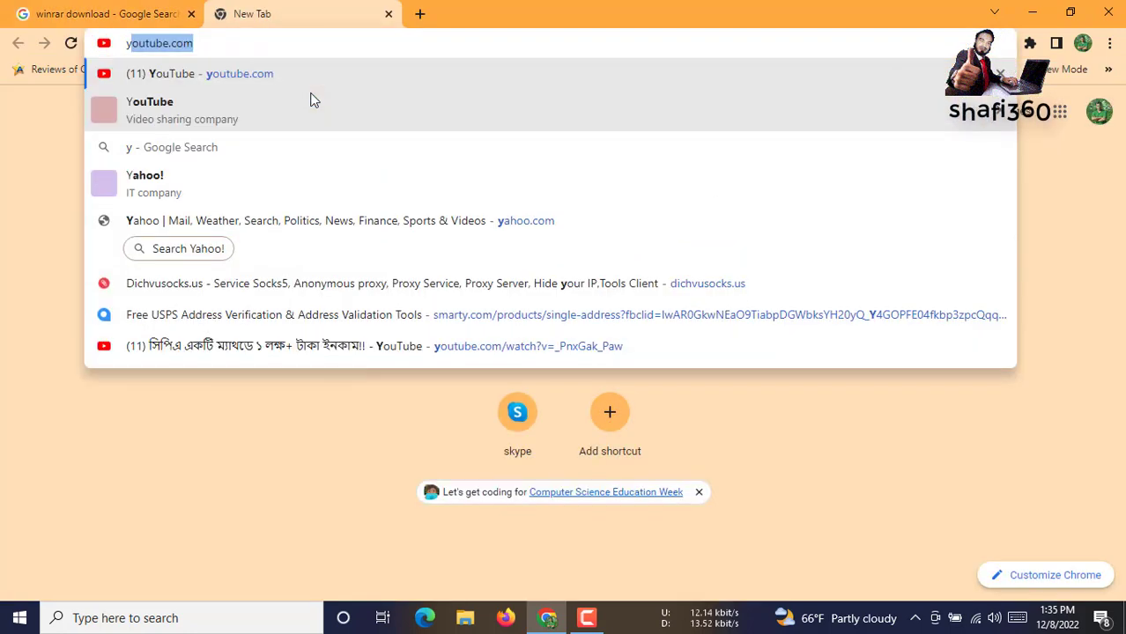
pyautogui.press('Return')
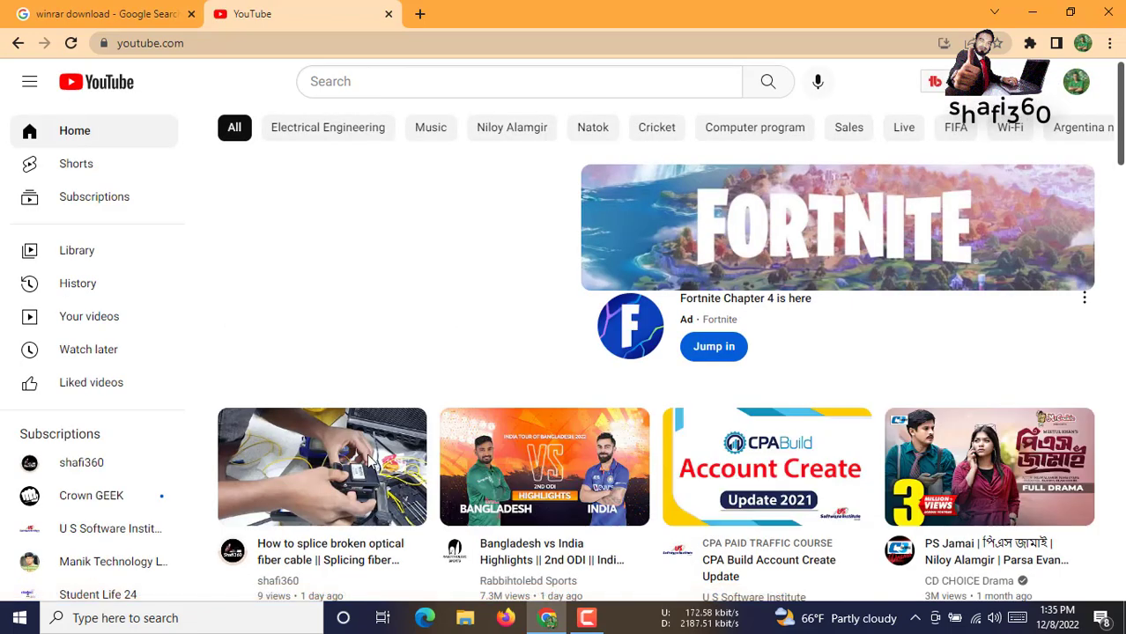
# Play the 'How to splice broken optical fiber cable' video and minimize Chrome
pyautogui.click(372, 450)
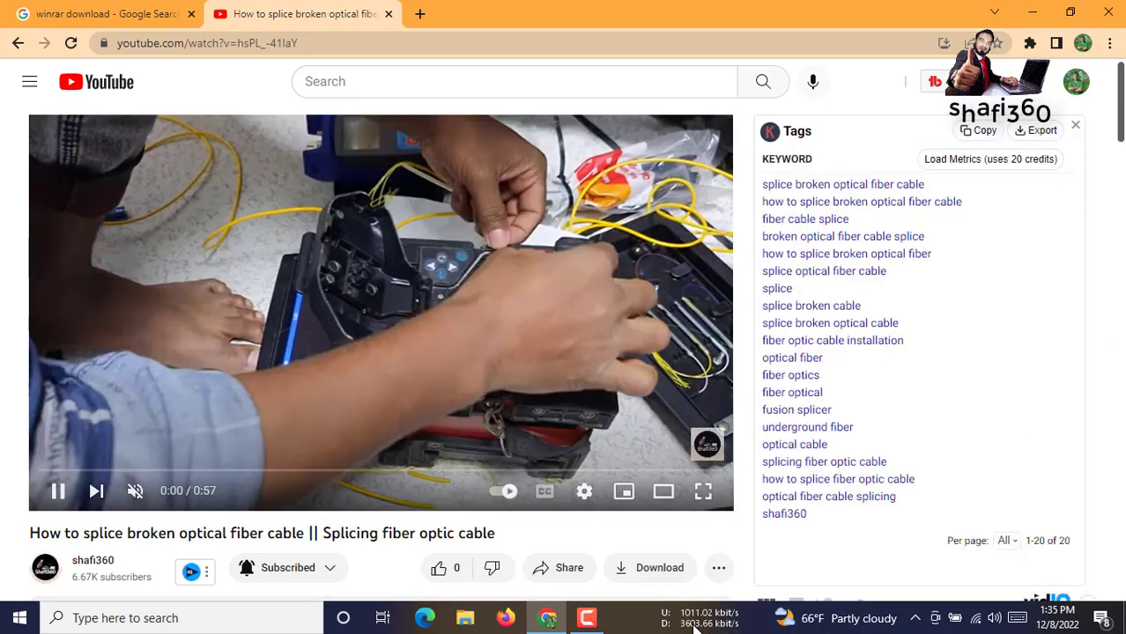
pyautogui.moveTo(705, 626)
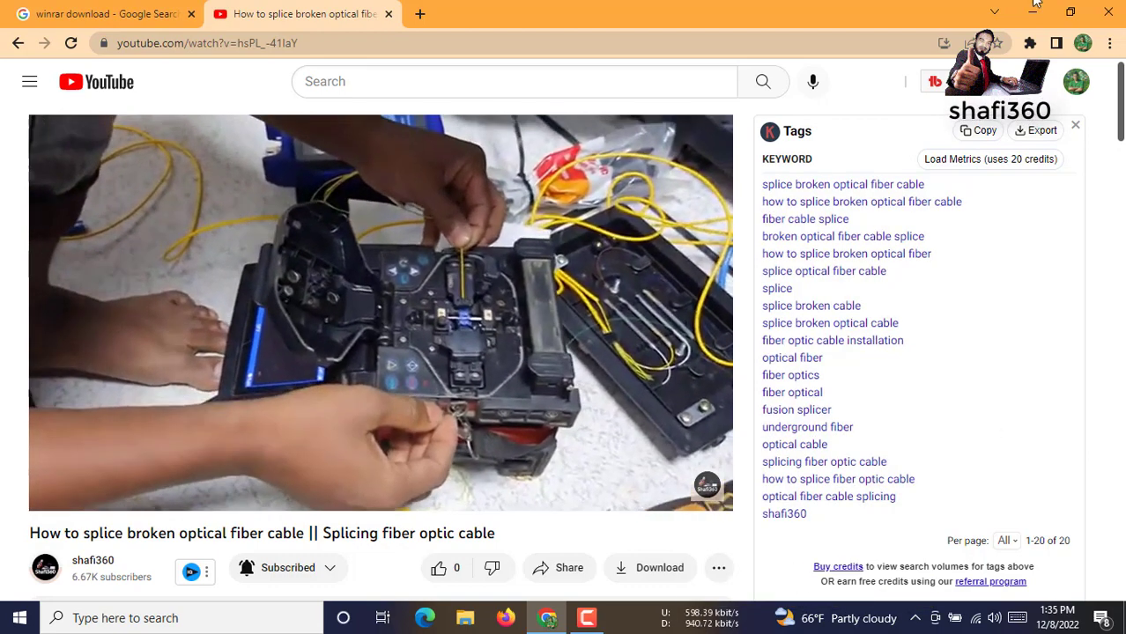
pyautogui.click(1033, 19)
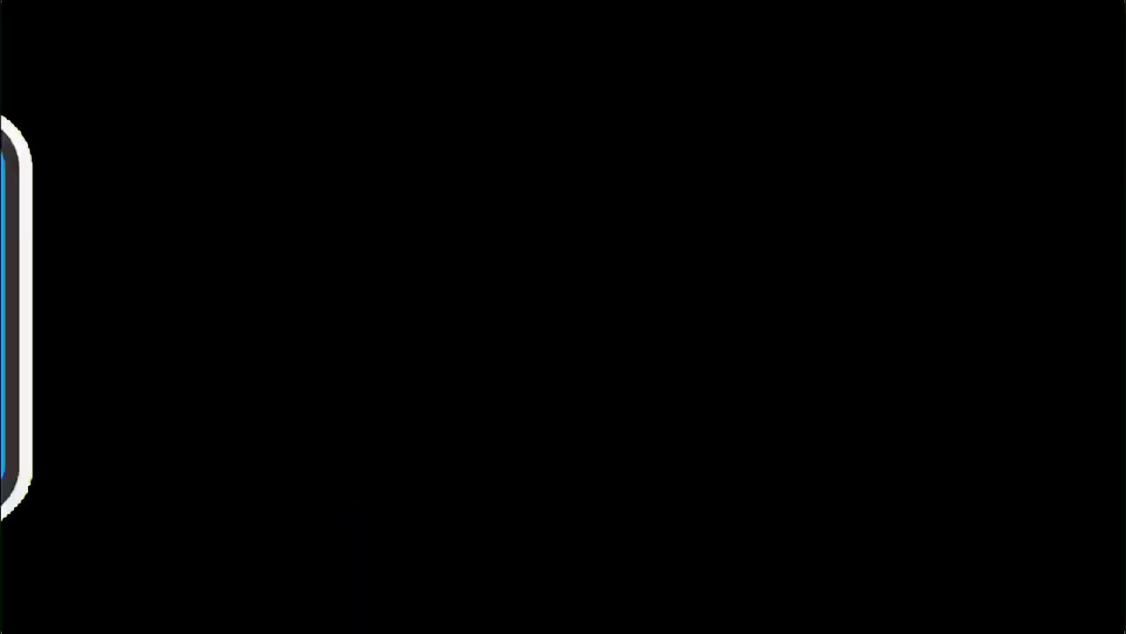